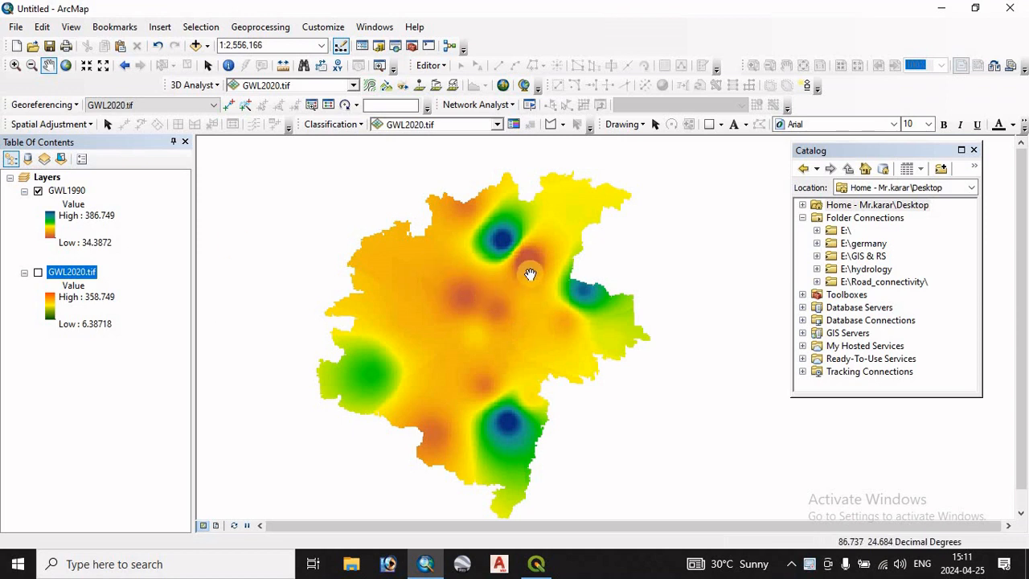
- Check the cell size and XY coordinate system of the GWL1990 layer in its source properties
right_click(67, 193)
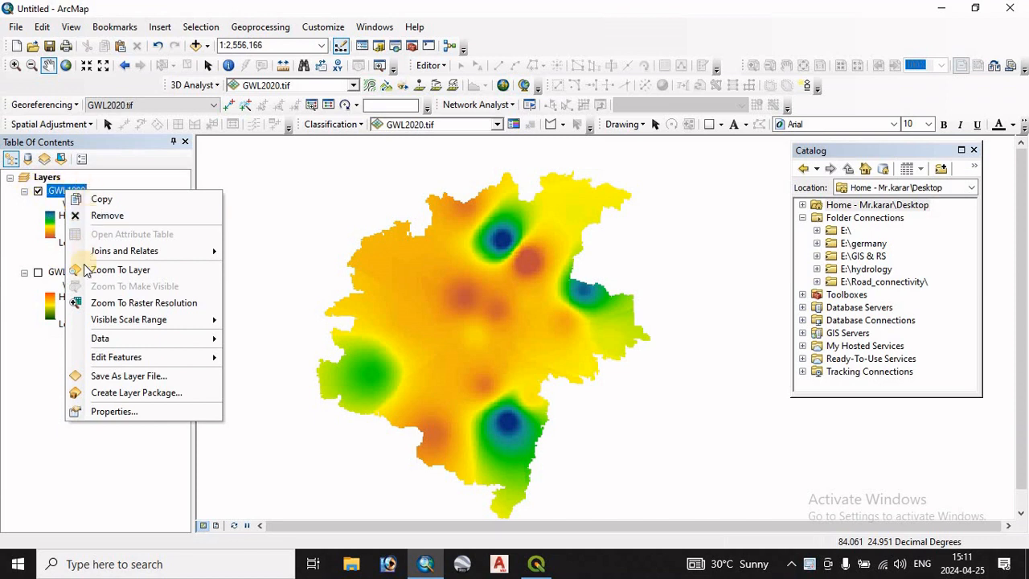
click(112, 412)
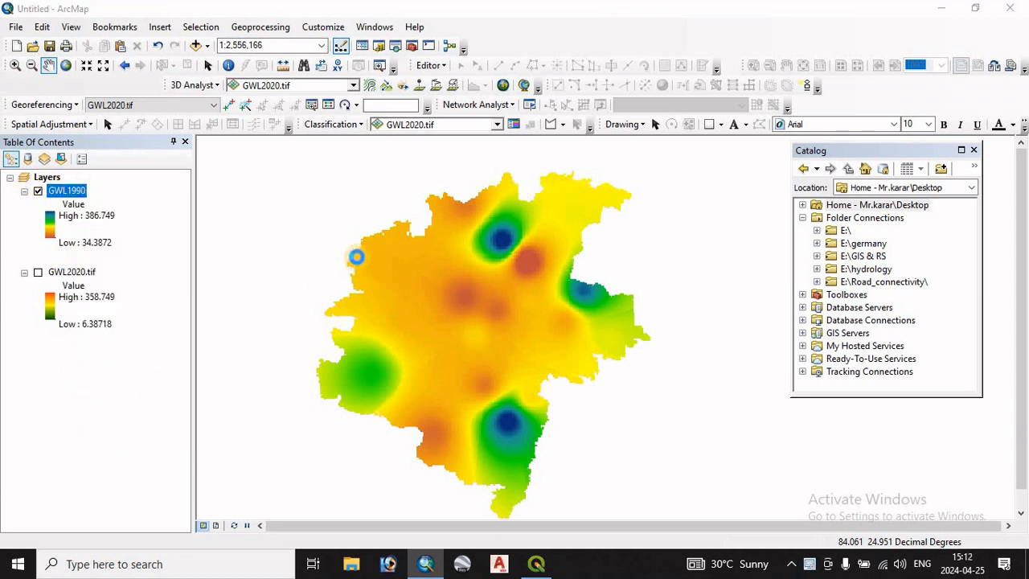
click(330, 126)
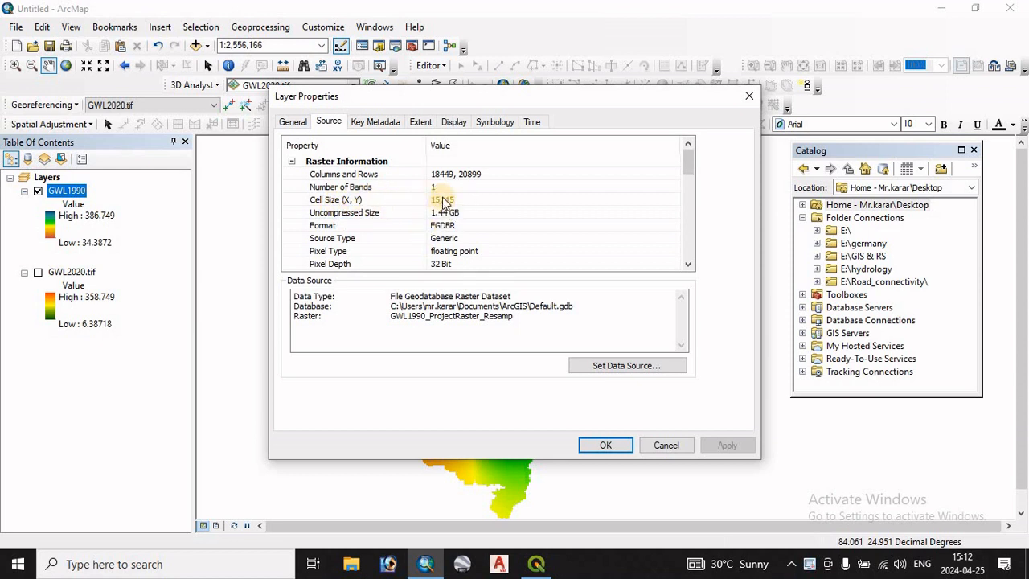
drag(688, 172, 691, 212)
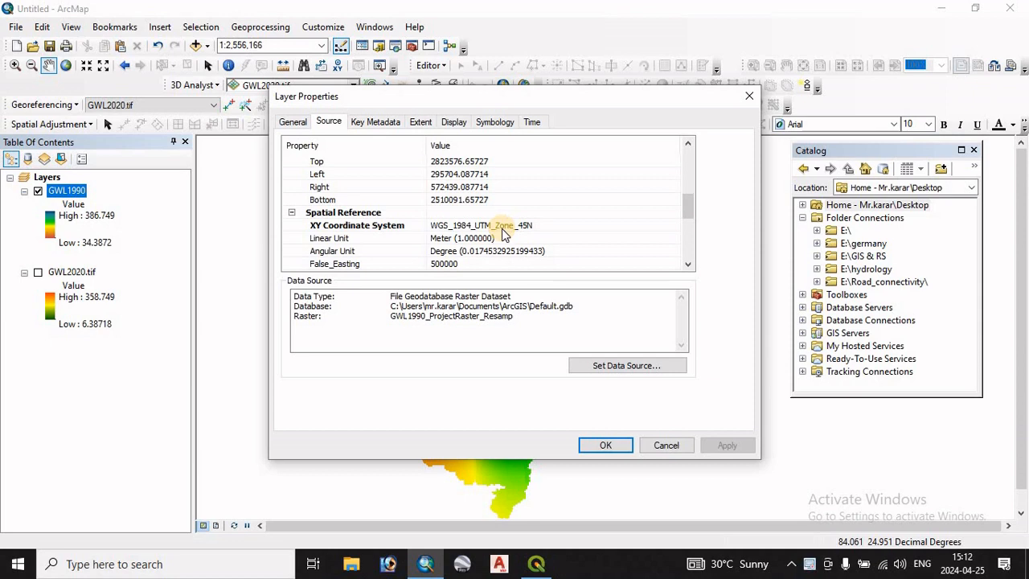
click(664, 446)
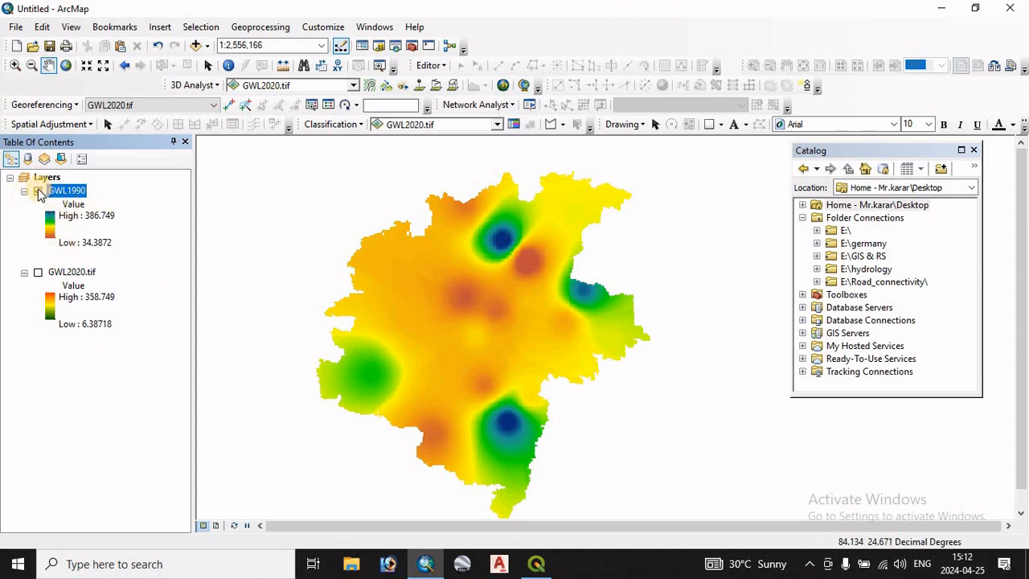
- Show GWL2020.tif instead of GWL1990 on the map and review its raster source properties
click(38, 191)
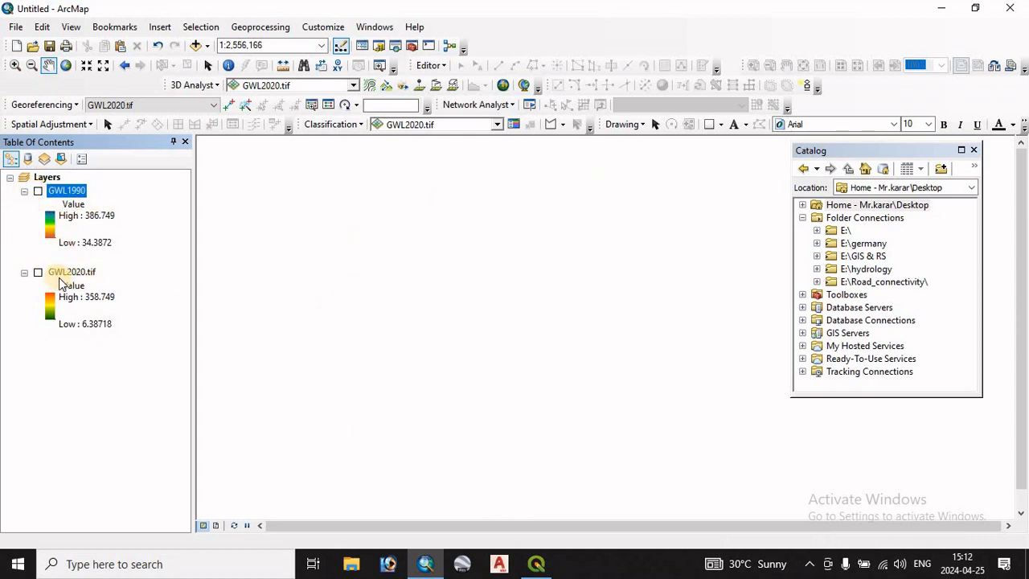
click(38, 273)
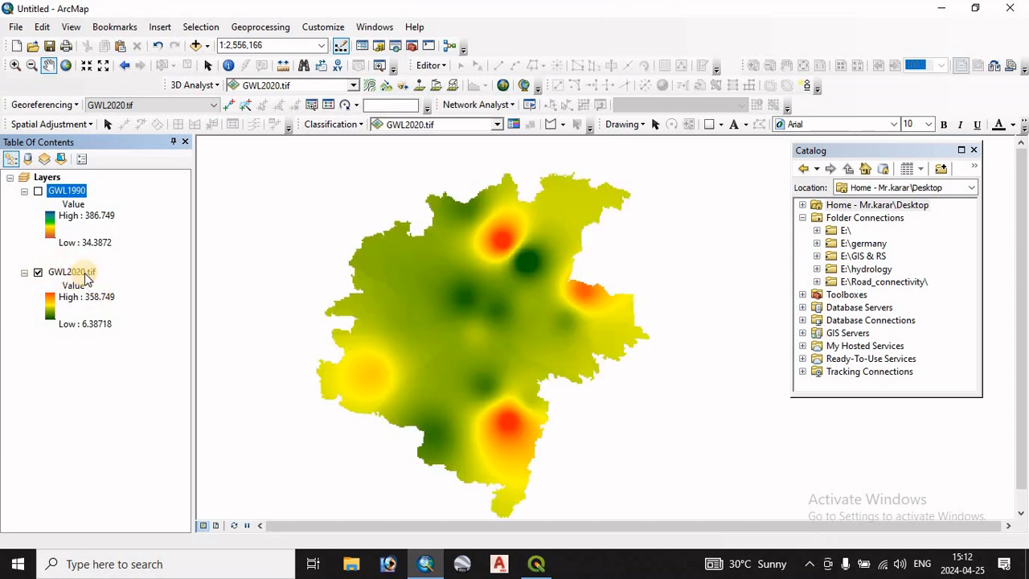
right_click(71, 274)
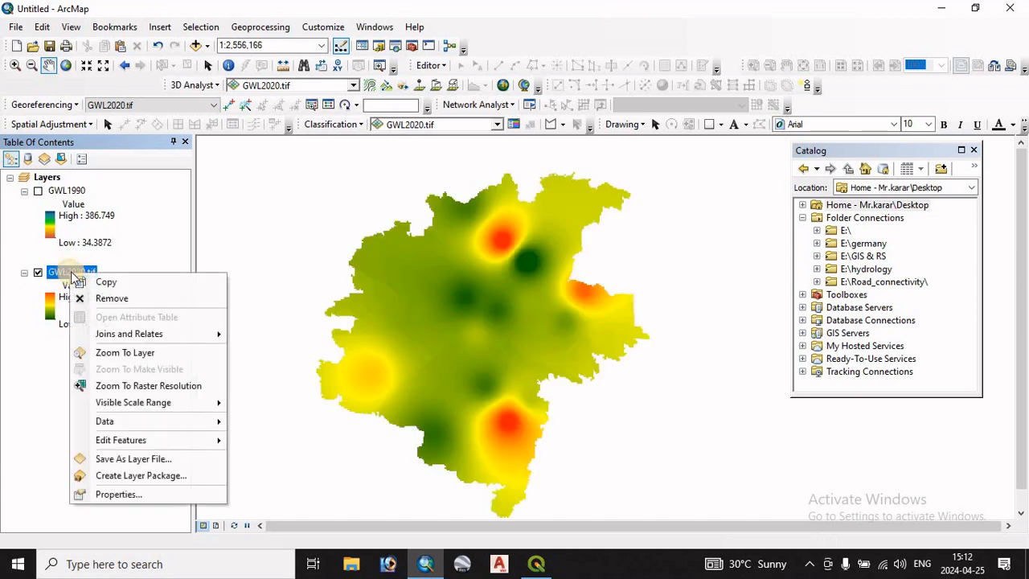
click(119, 493)
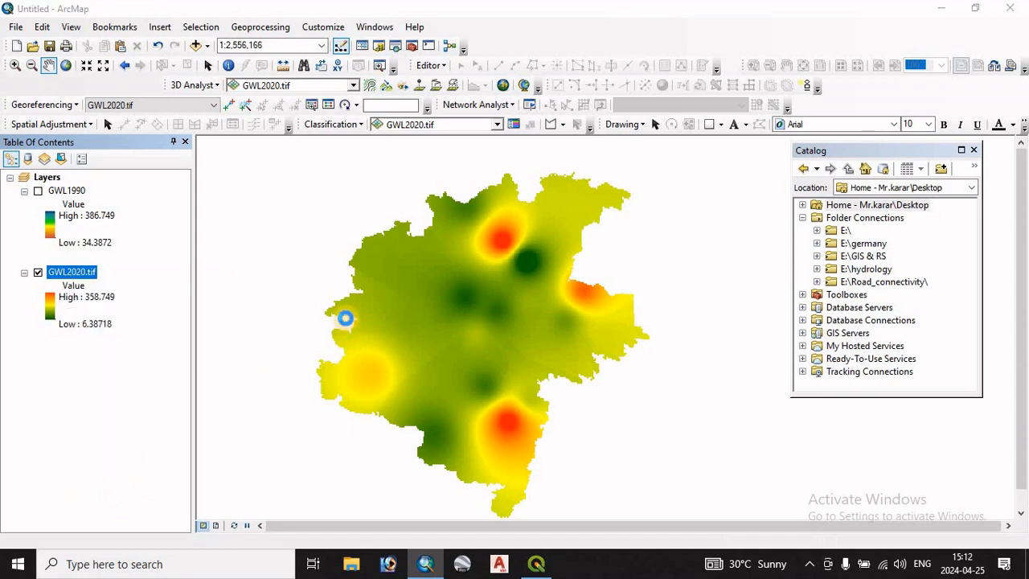
scroll(475, 237, down, 5)
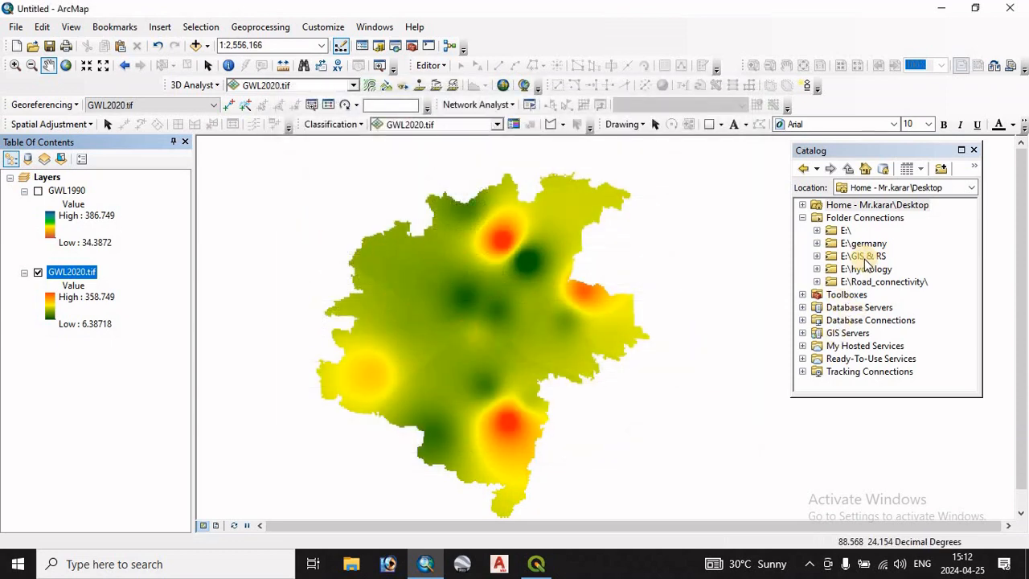
- Start the Project Raster tool from the Projections and Transformations toolset with GWL2020.tif as the input raster
click(413, 47)
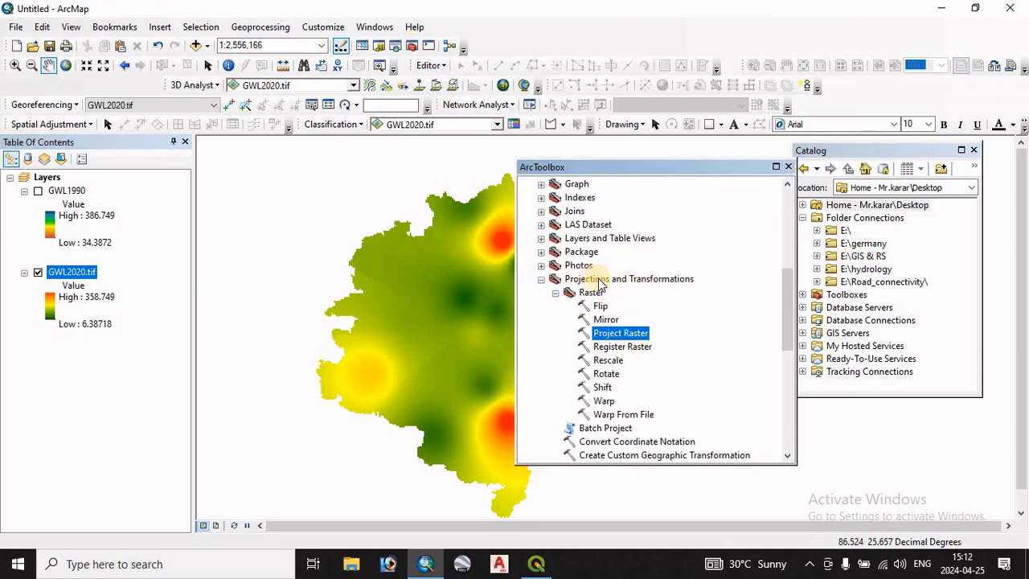
scroll(635, 257, up, 7)
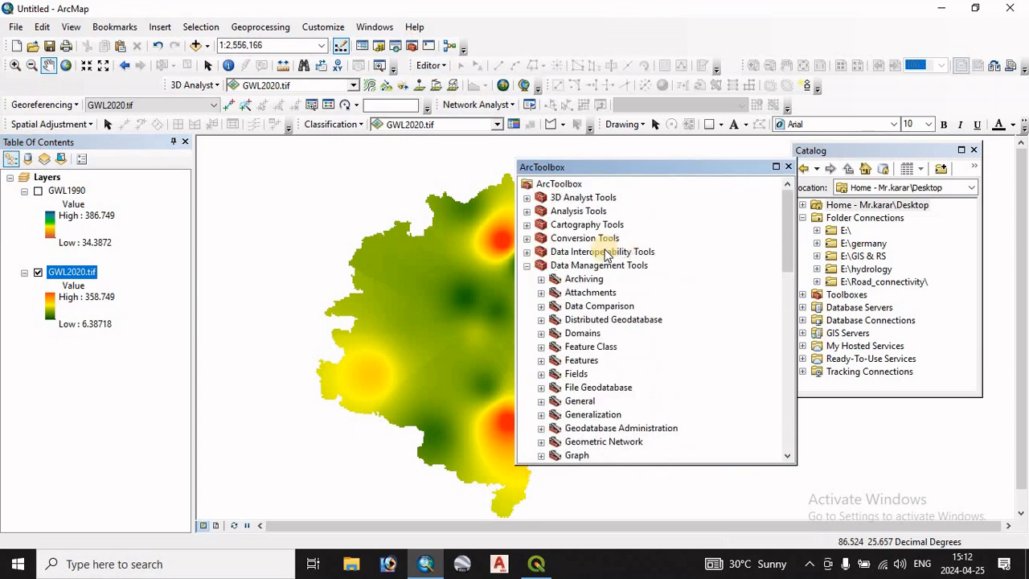
scroll(630, 288, down, 6)
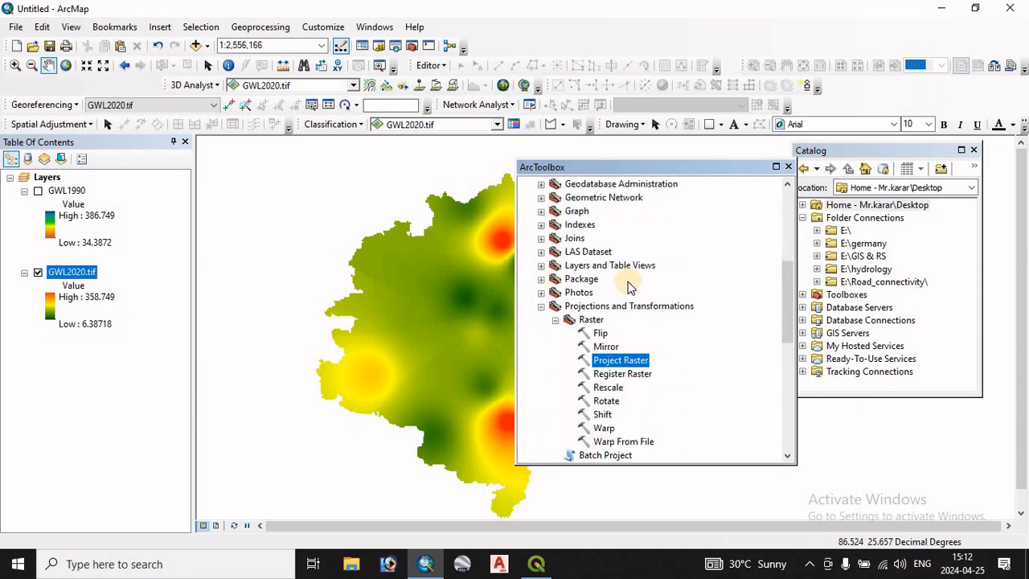
scroll(629, 288, down, 2)
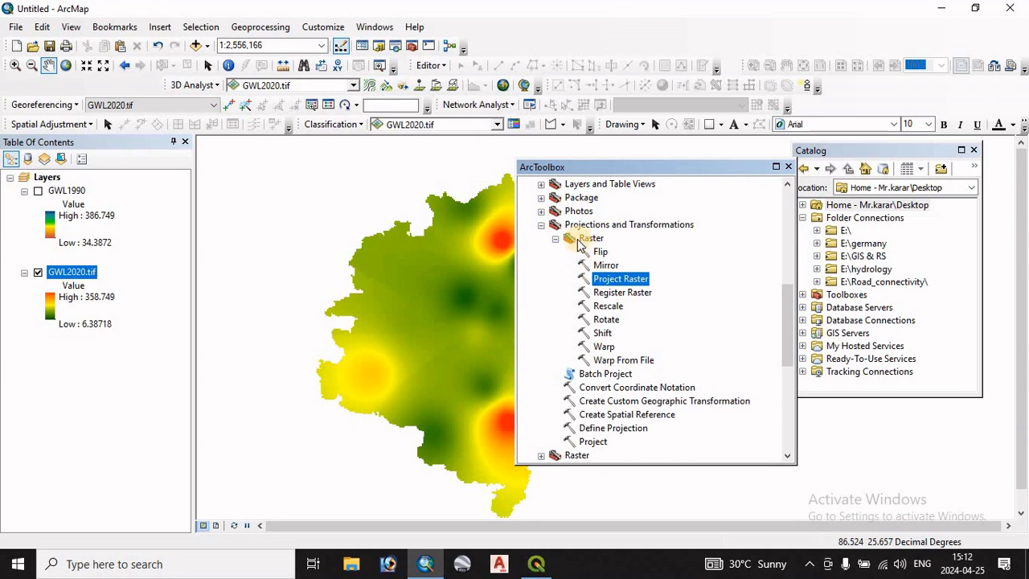
double_click(627, 282)
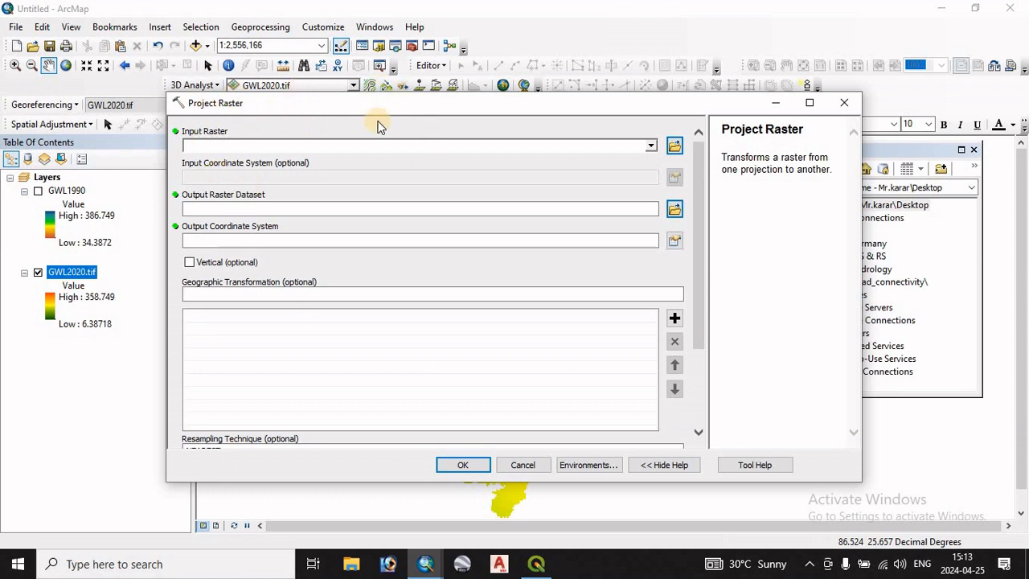
click(650, 146)
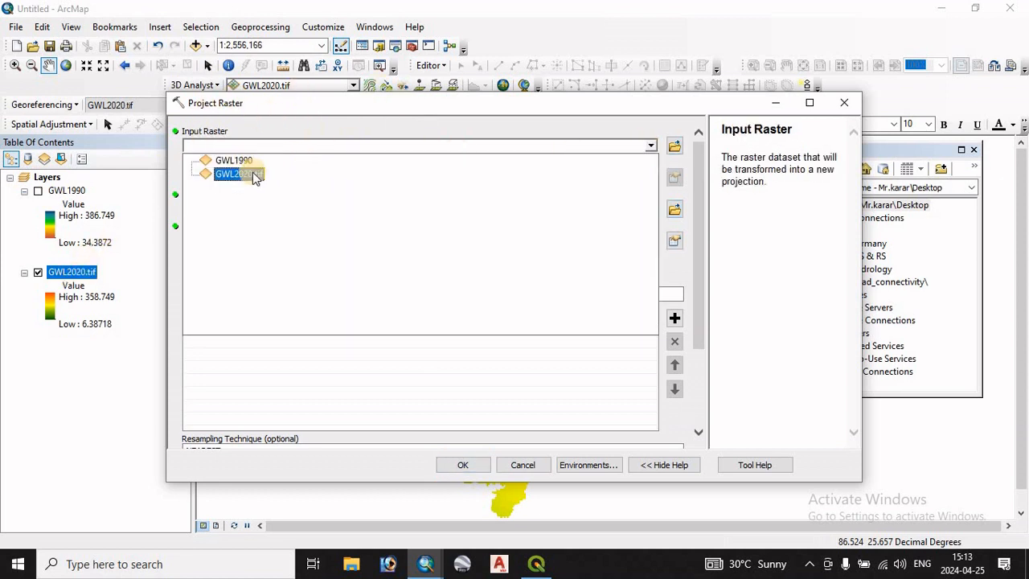
click(245, 174)
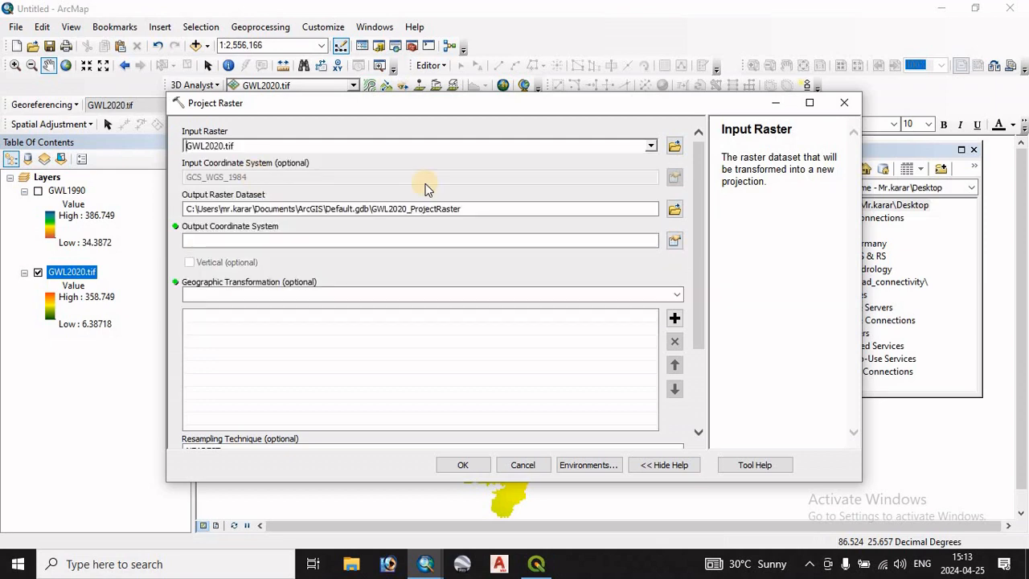
- Set the output coordinate system to the projected WGS 1984 UTM Zone 45N of the Northern Hemisphere
click(673, 243)
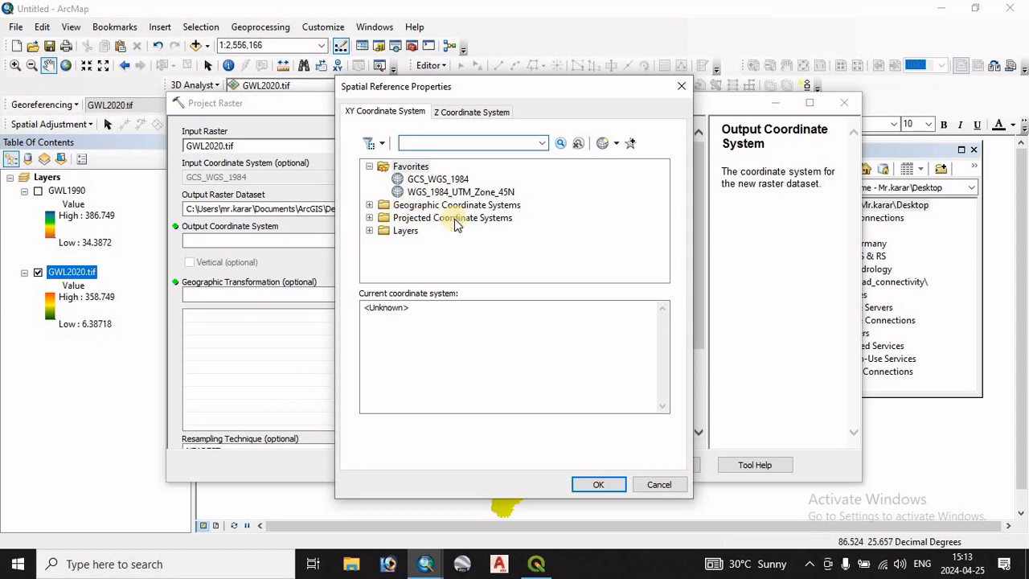
click(442, 219)
double_click(441, 218)
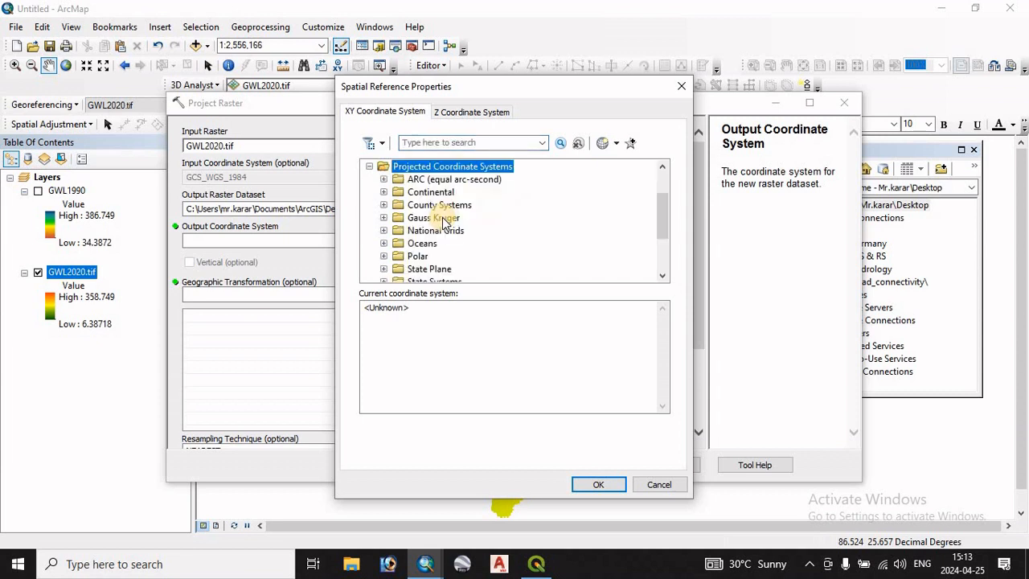
scroll(428, 254, down, 2)
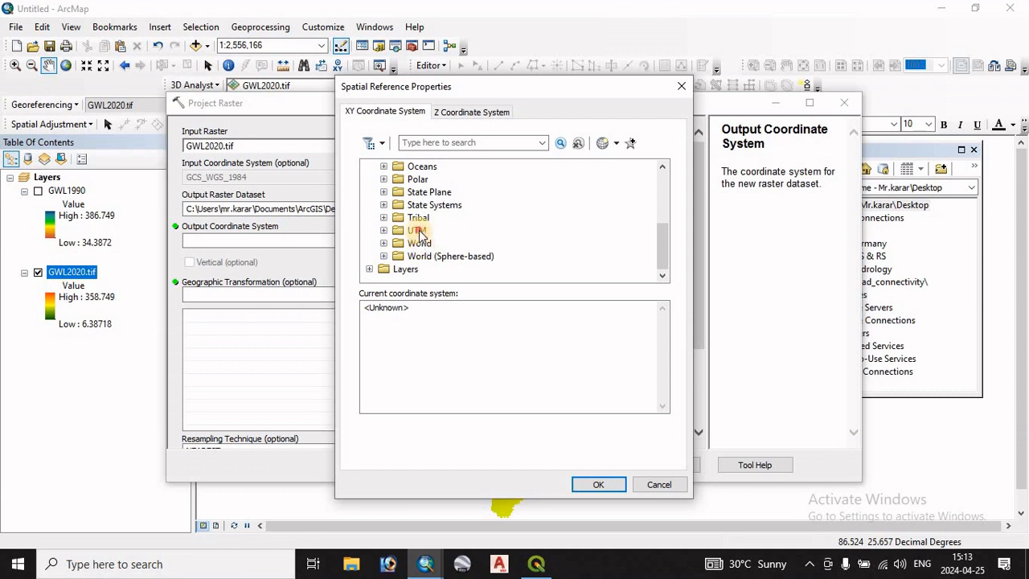
double_click(418, 231)
scroll(452, 235, down, 3)
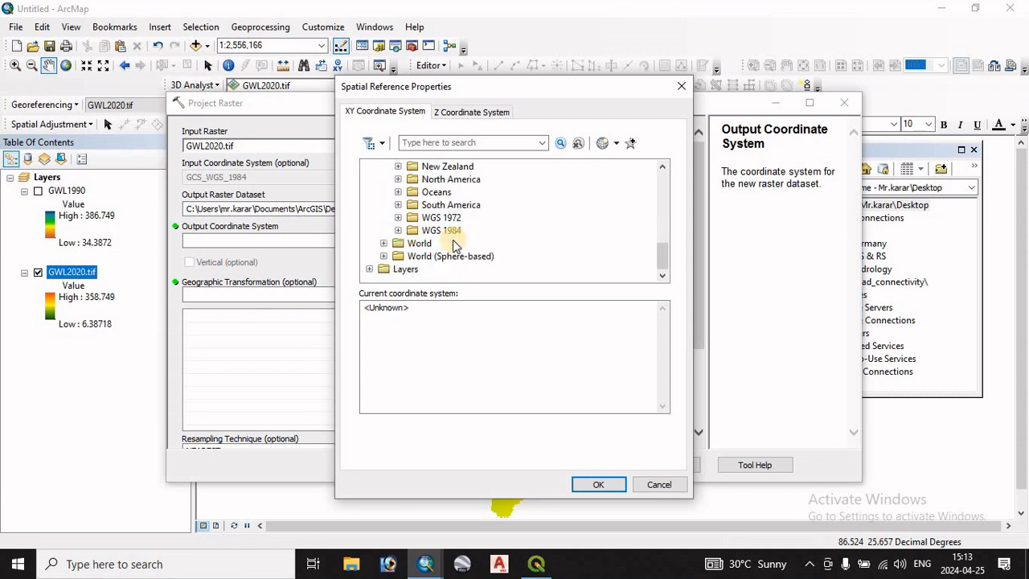
double_click(442, 231)
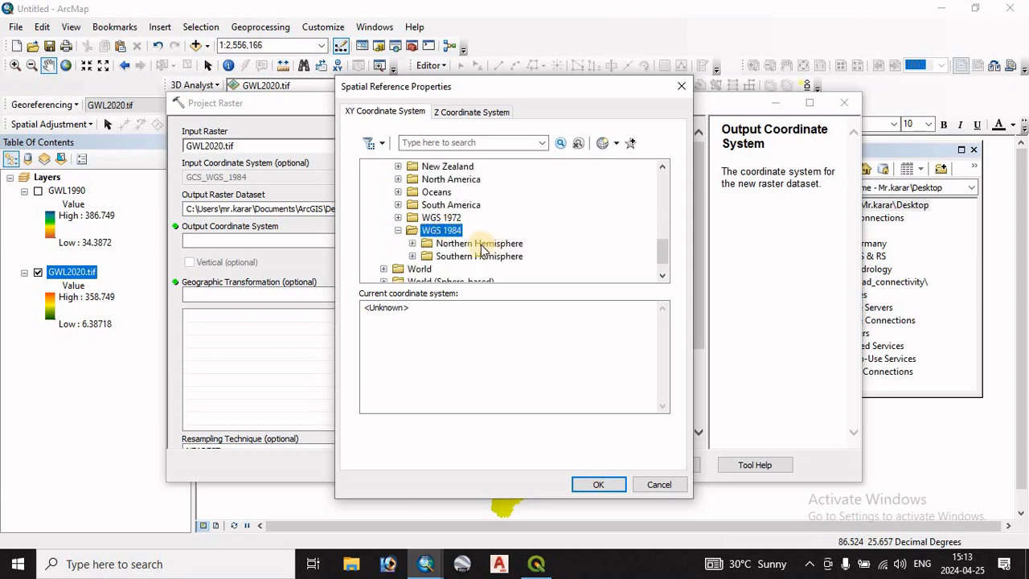
double_click(473, 244)
scroll(555, 251, down, 20)
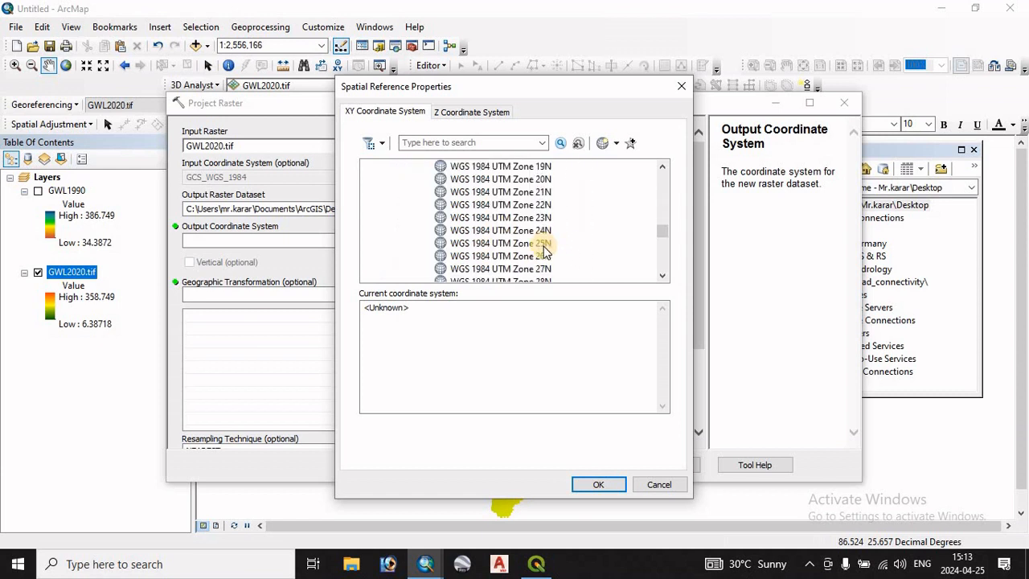
scroll(534, 209, up, 4)
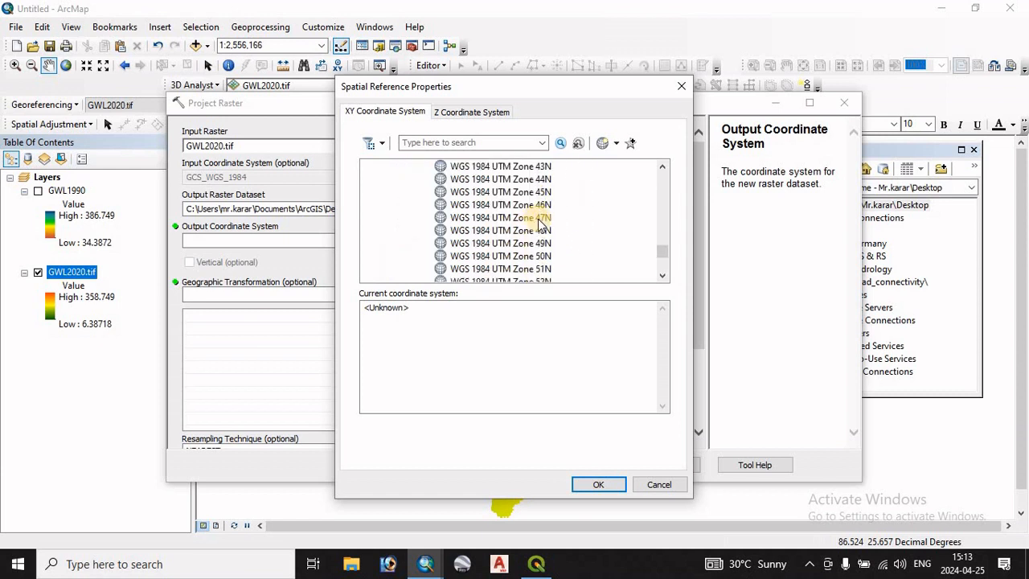
click(535, 192)
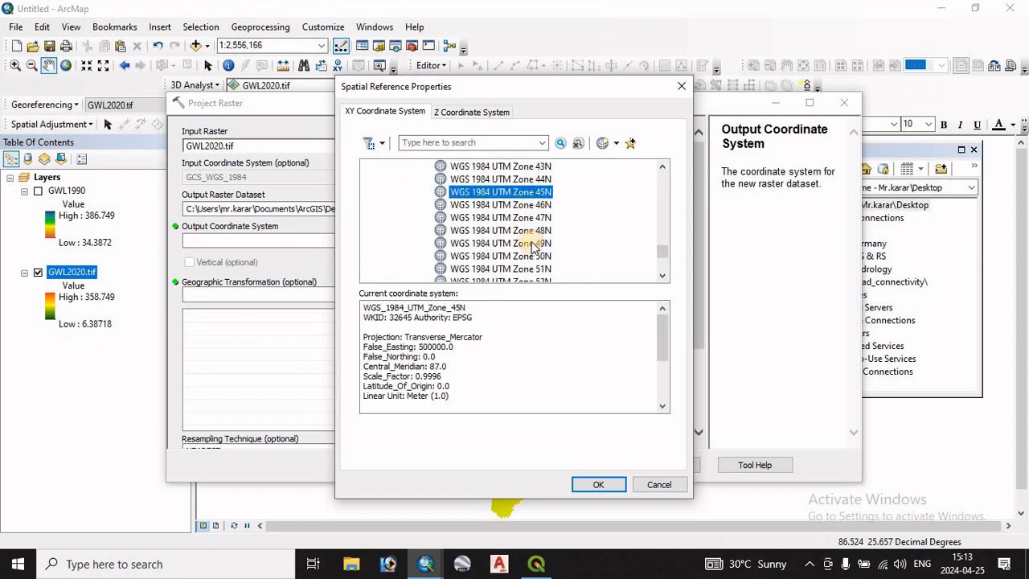
click(596, 485)
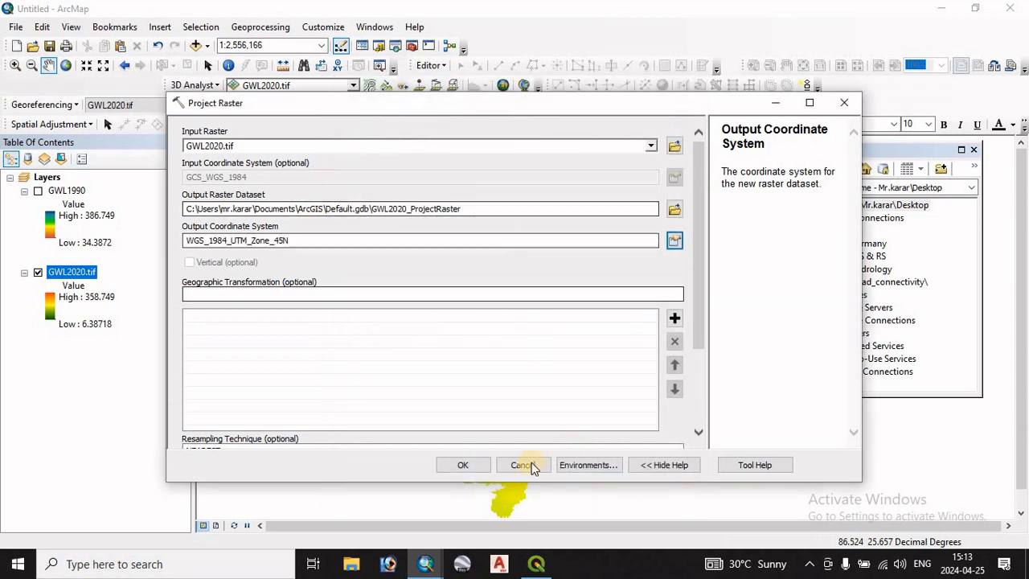
- Run the raster projection with the default output dataset in Default.gdb and dismiss the completion notice
drag(498, 208, 112, 215)
click(465, 468)
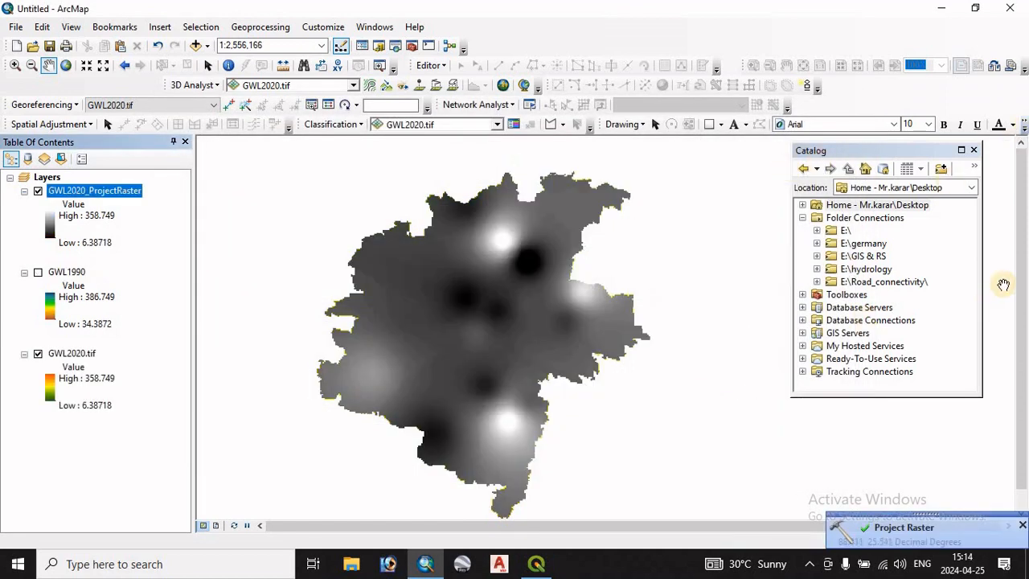
click(1022, 525)
- Check the cell size and XY coordinate system of the projected GWL2020 raster in its source properties
click(118, 189)
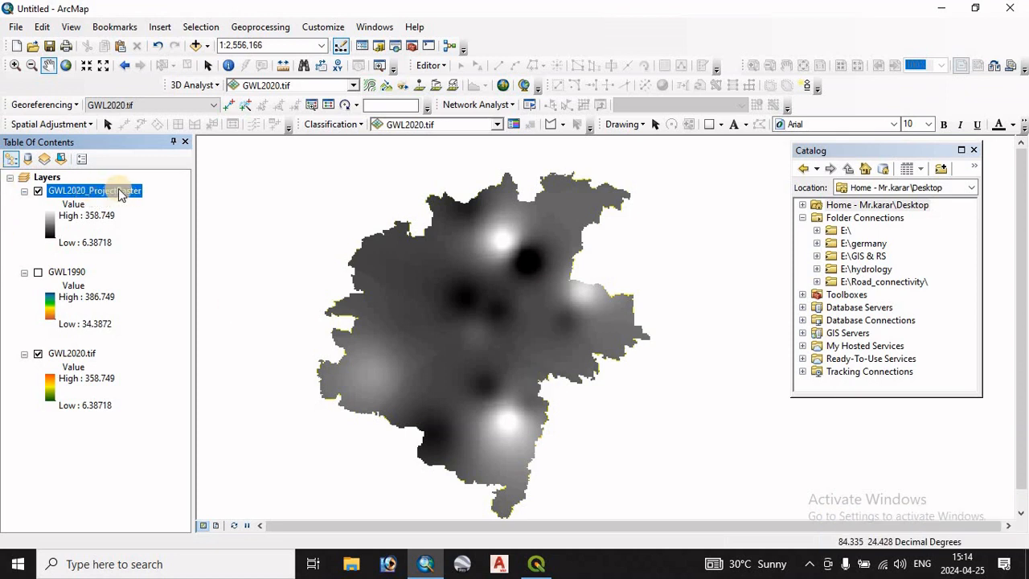
right_click(89, 188)
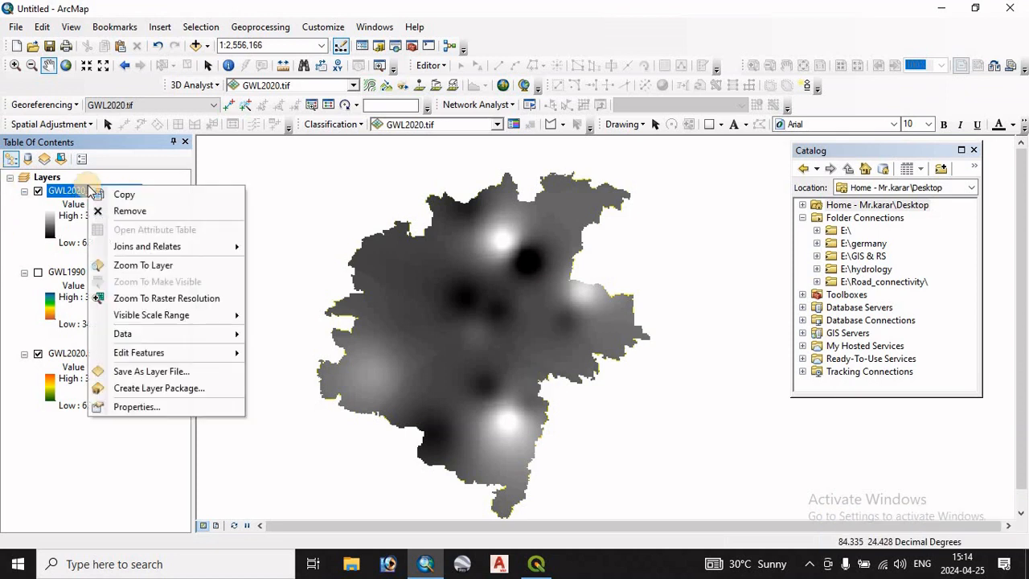
click(133, 402)
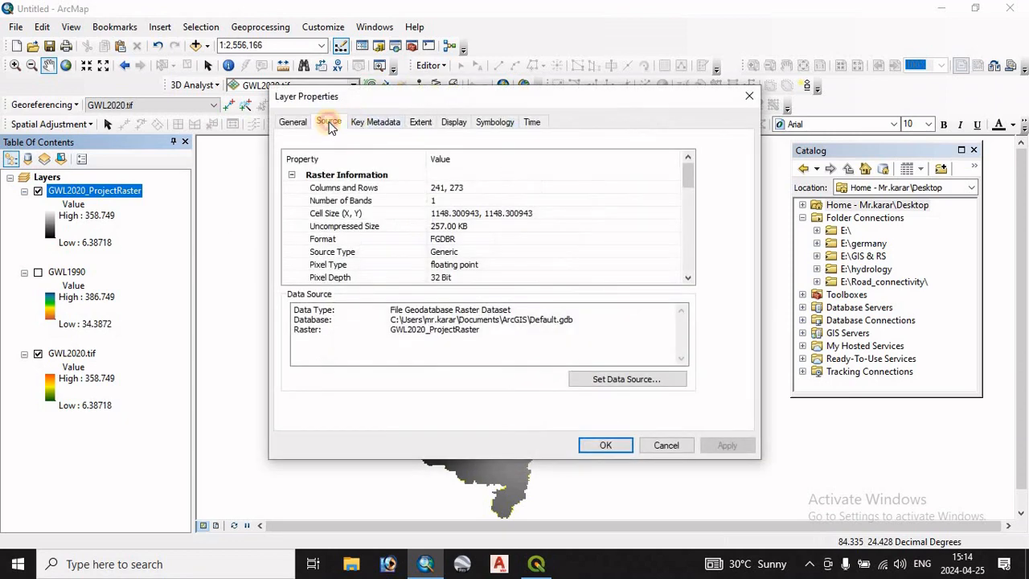
scroll(487, 212, down, 3)
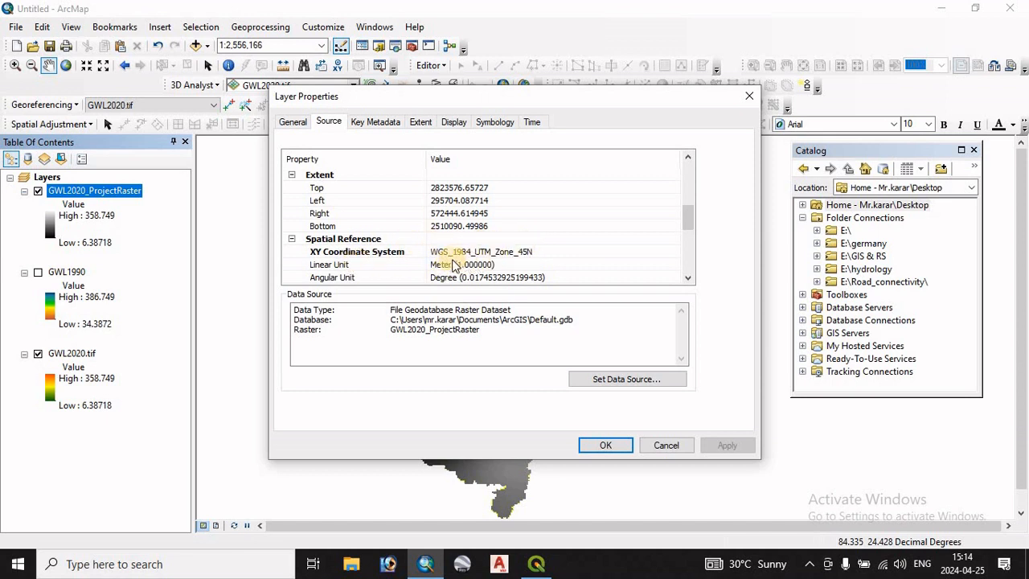
click(748, 96)
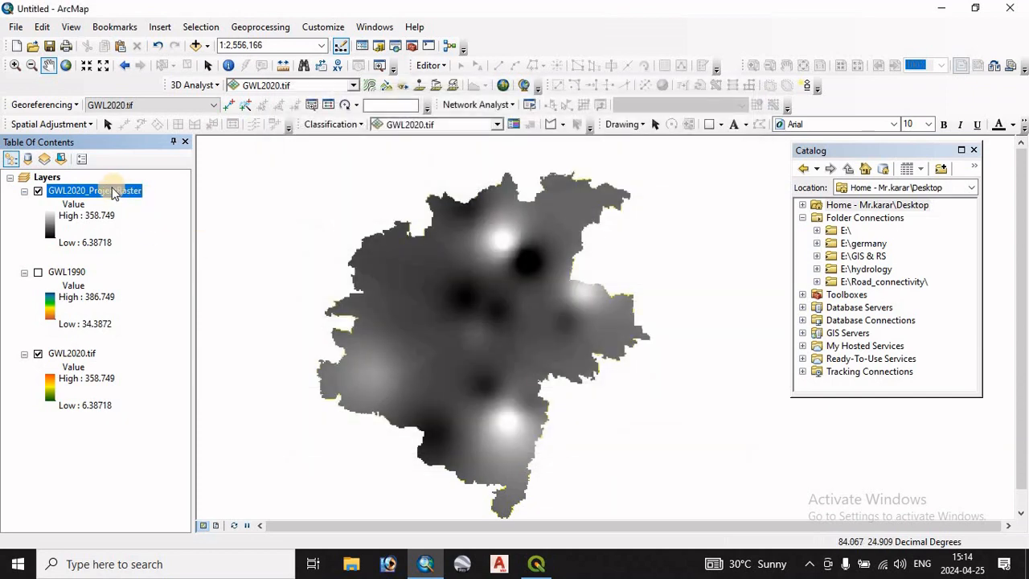
- Remove the original unprojected GWL2020.tif layer from the map
right_click(72, 357)
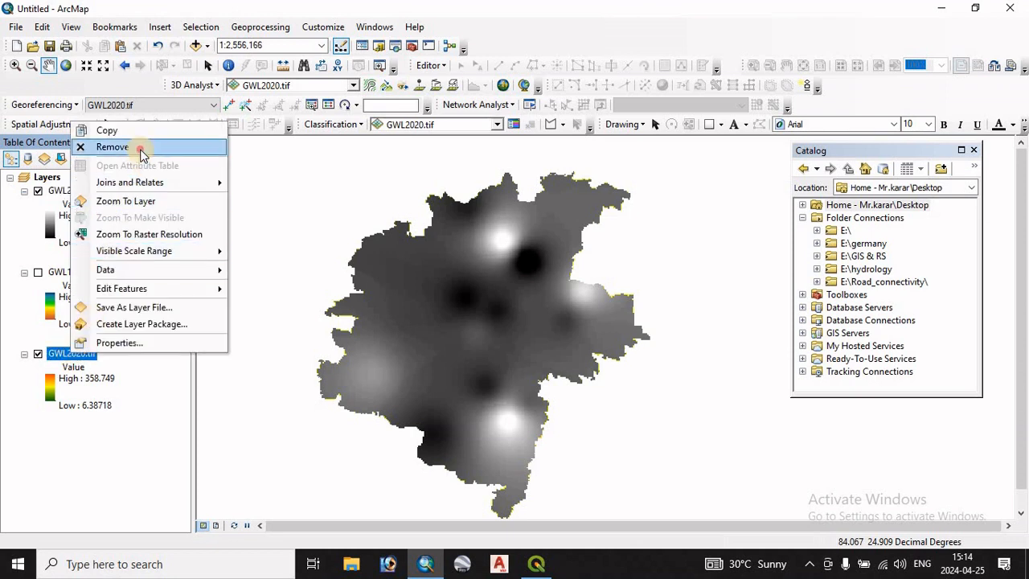
click(140, 147)
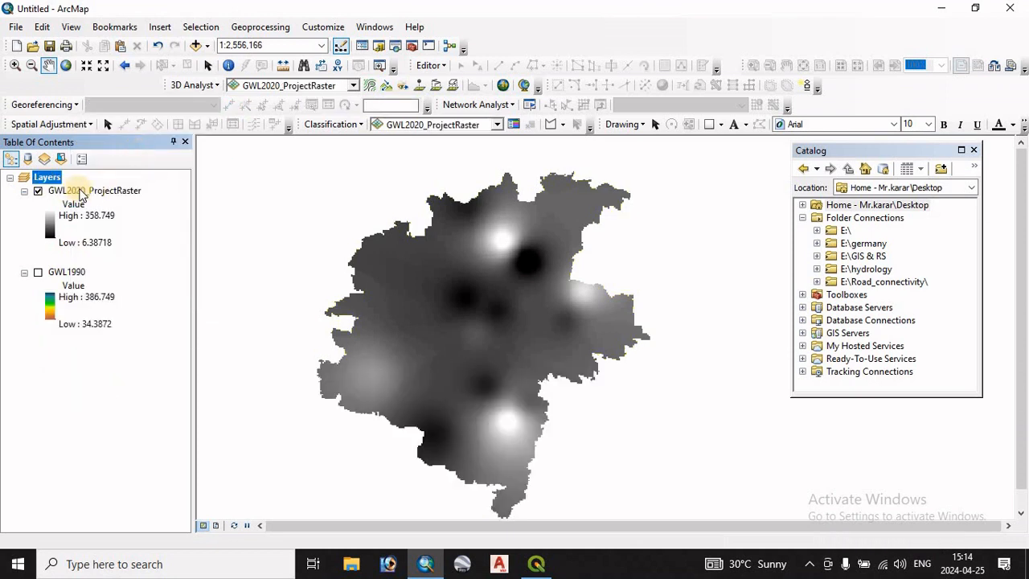
- Check the cell size and XY coordinate system of the GWL1990 raster in its source properties
right_click(67, 273)
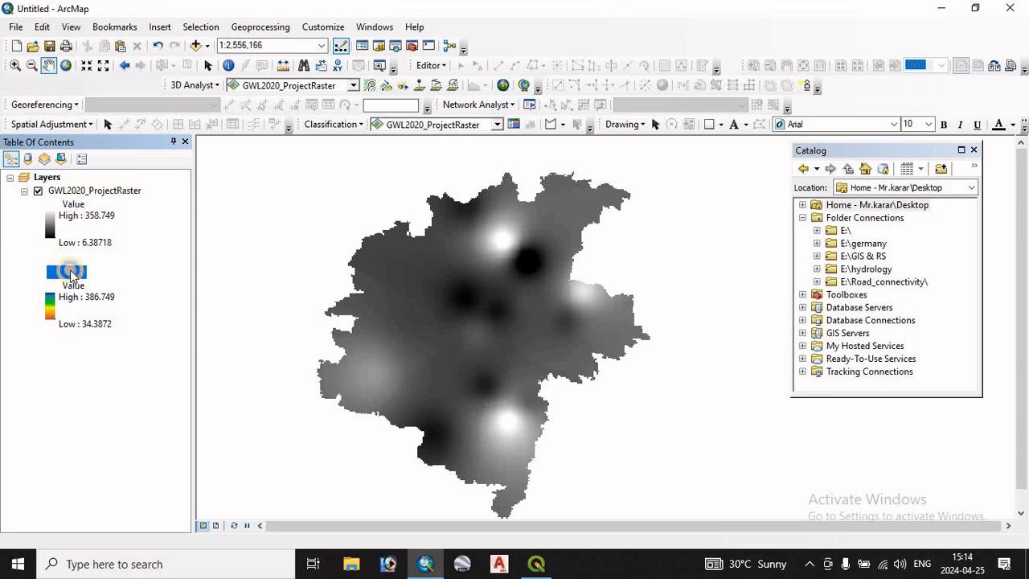
click(148, 246)
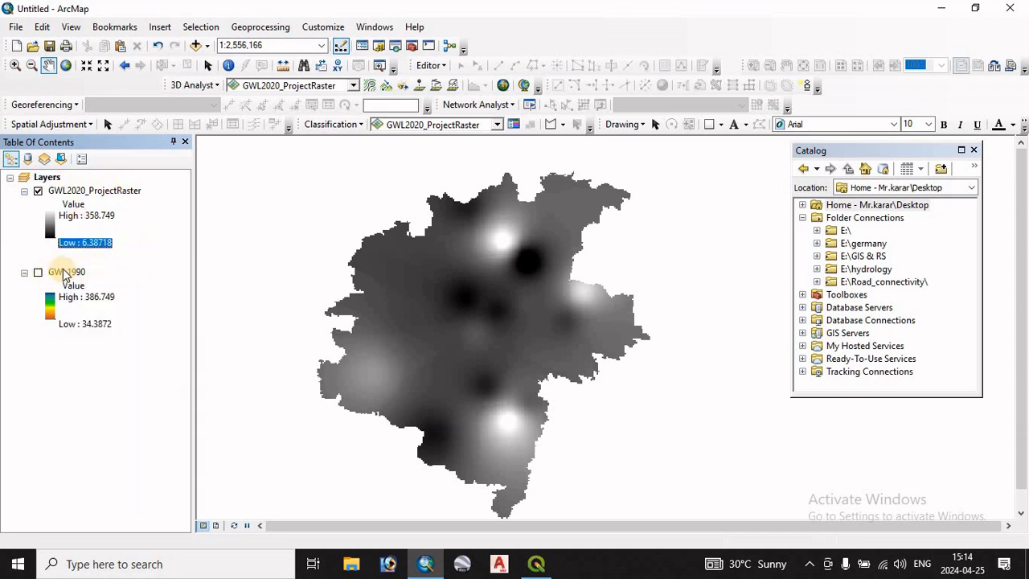
right_click(64, 273)
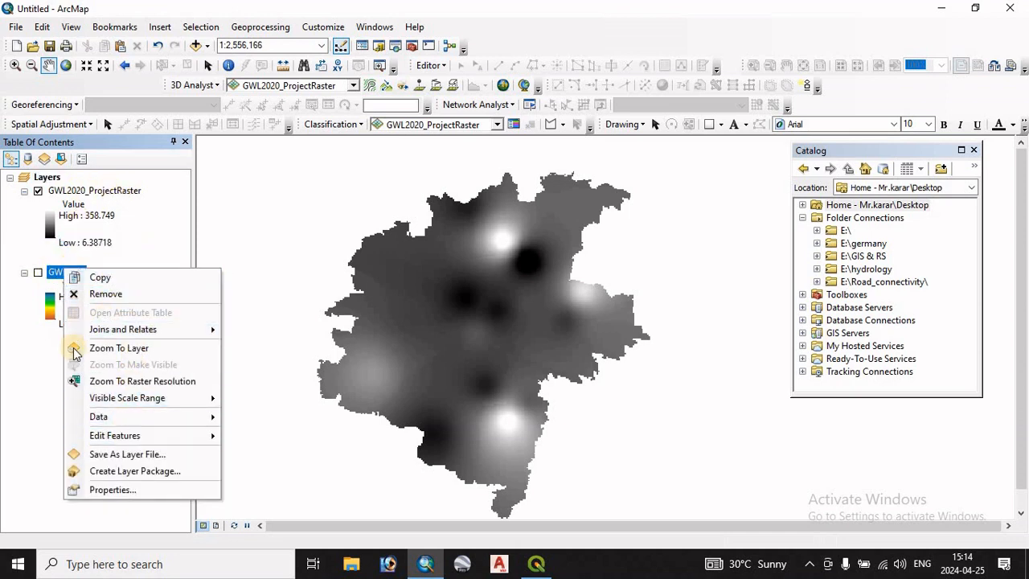
click(100, 488)
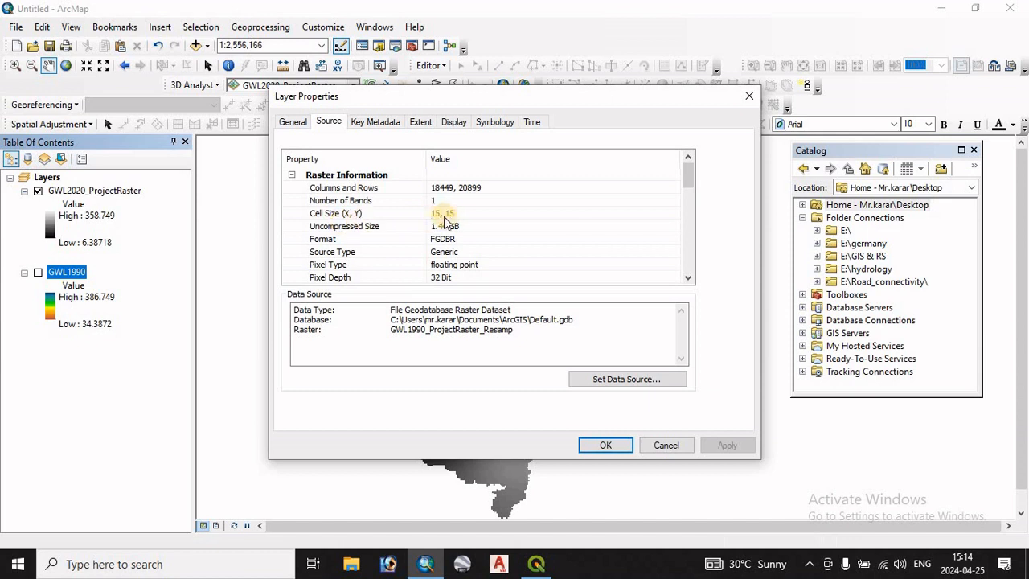
drag(685, 175, 697, 232)
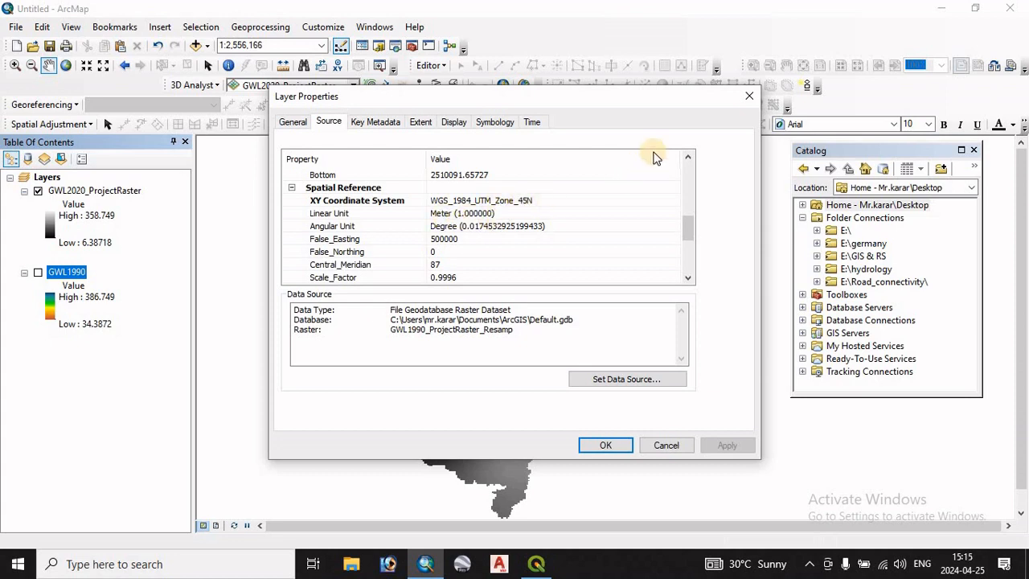
click(748, 96)
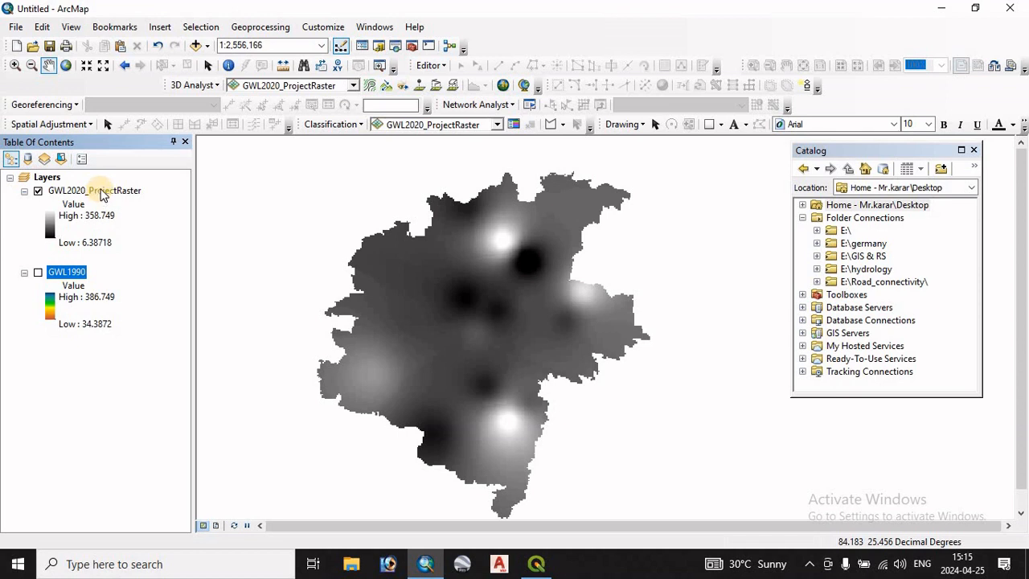
- Find the Resample (Data Management) tool and choose GWL2020_ProjectRaster as its input raster
click(394, 46)
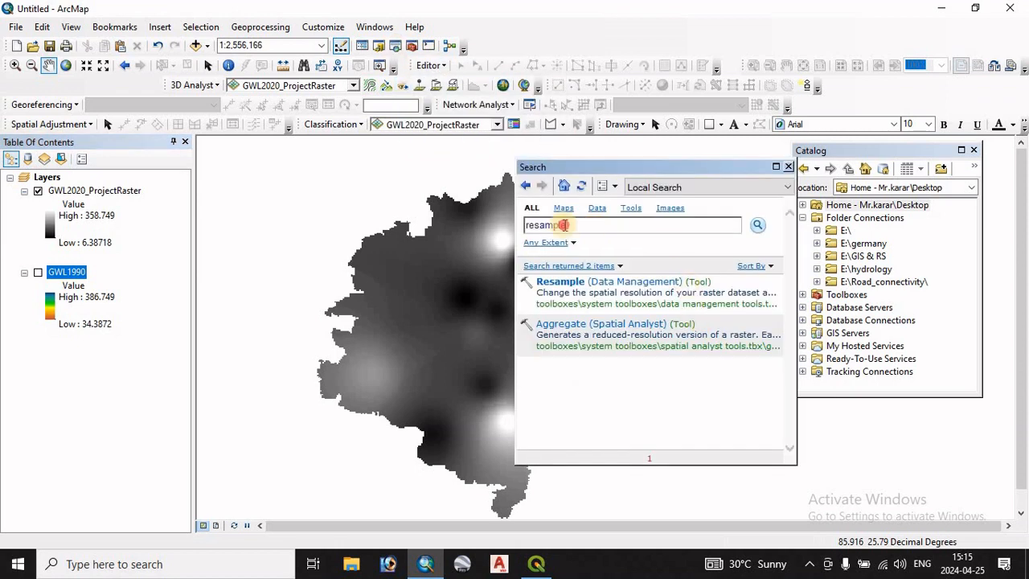
click(563, 225)
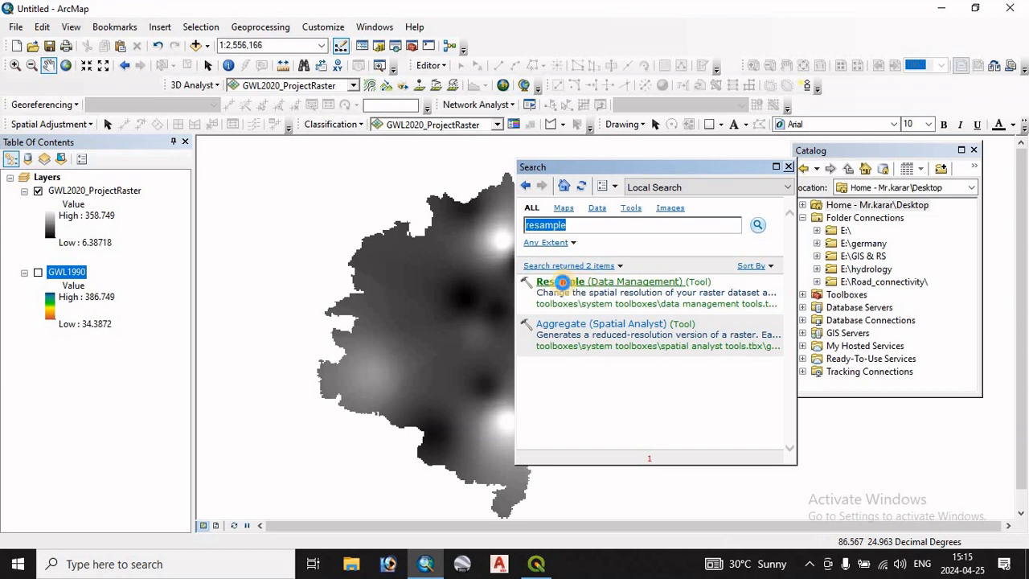
click(562, 282)
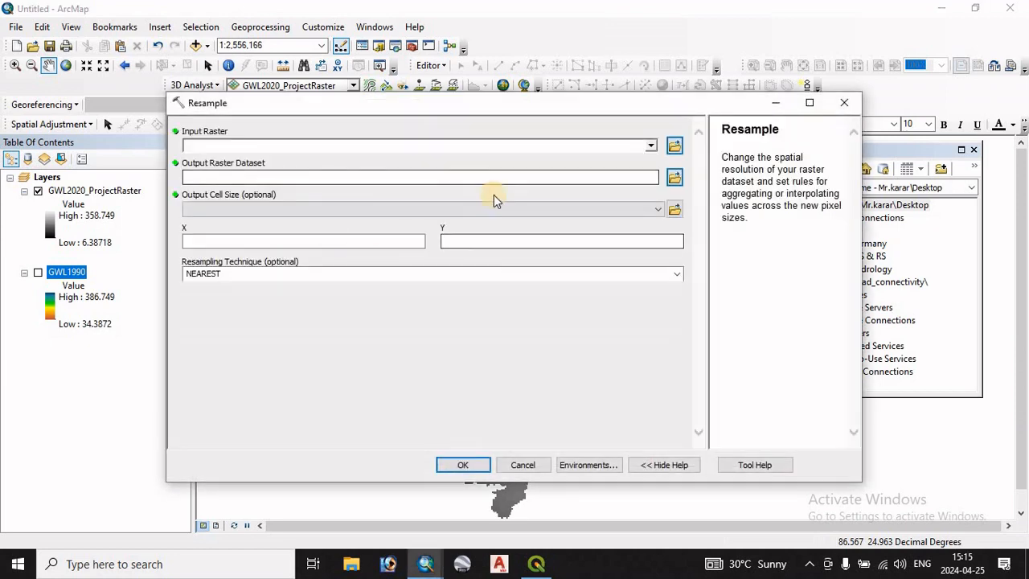
click(650, 146)
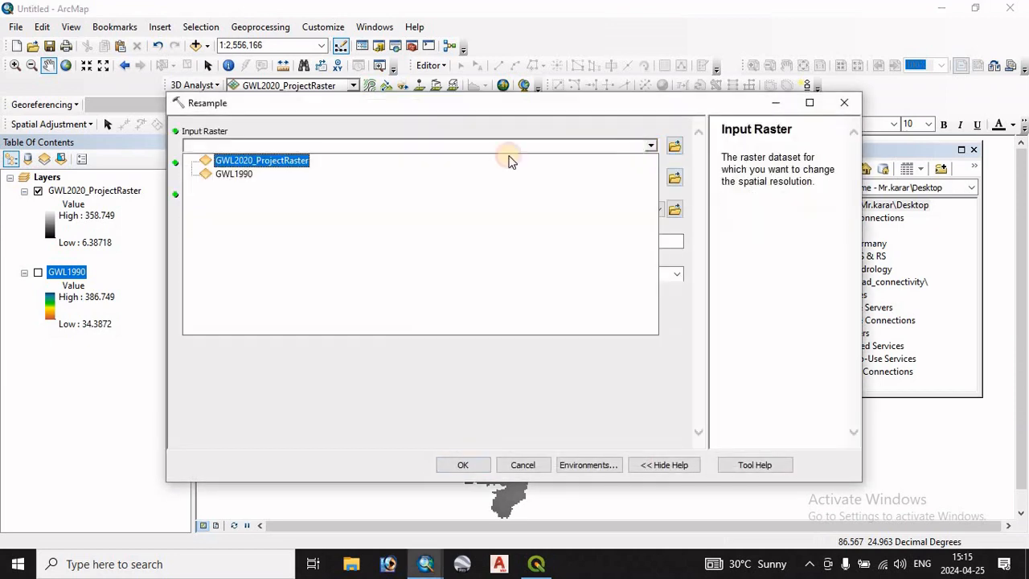
click(260, 161)
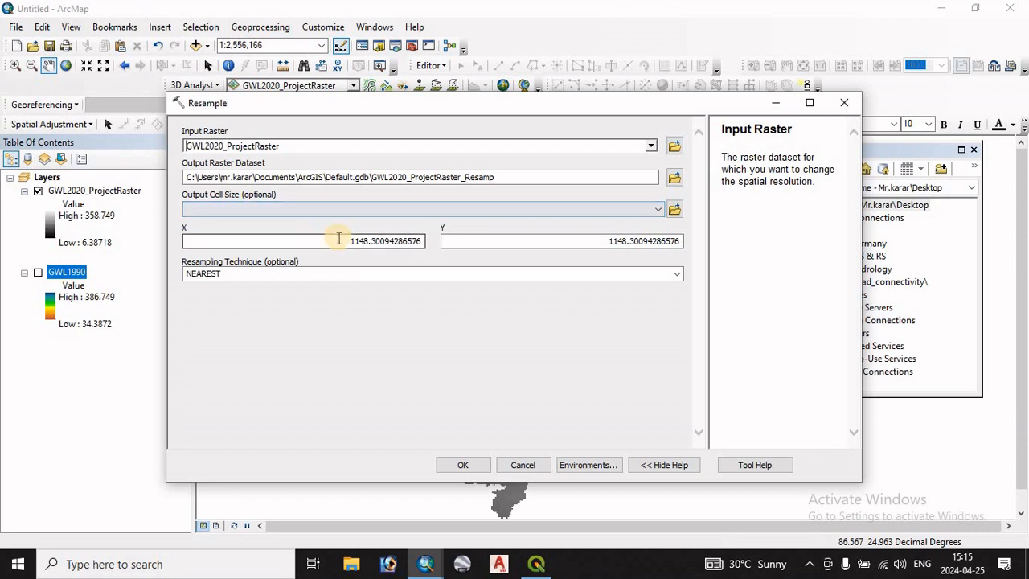
- Set the output cell size to 15 in X and Y and match it to layer GWL1990
drag(338, 243, 420, 243)
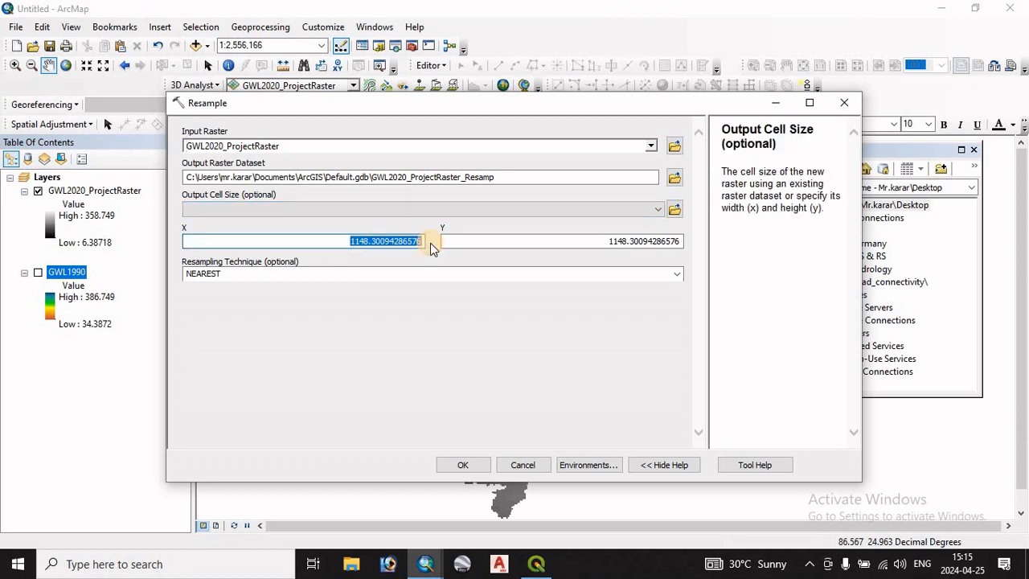
text(15)
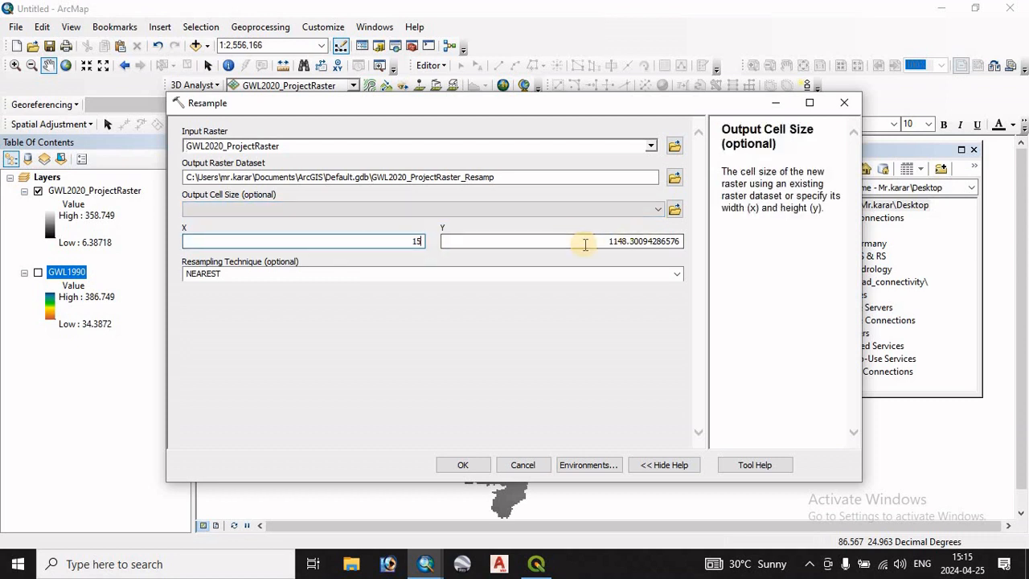
drag(586, 242, 729, 239)
text(15)
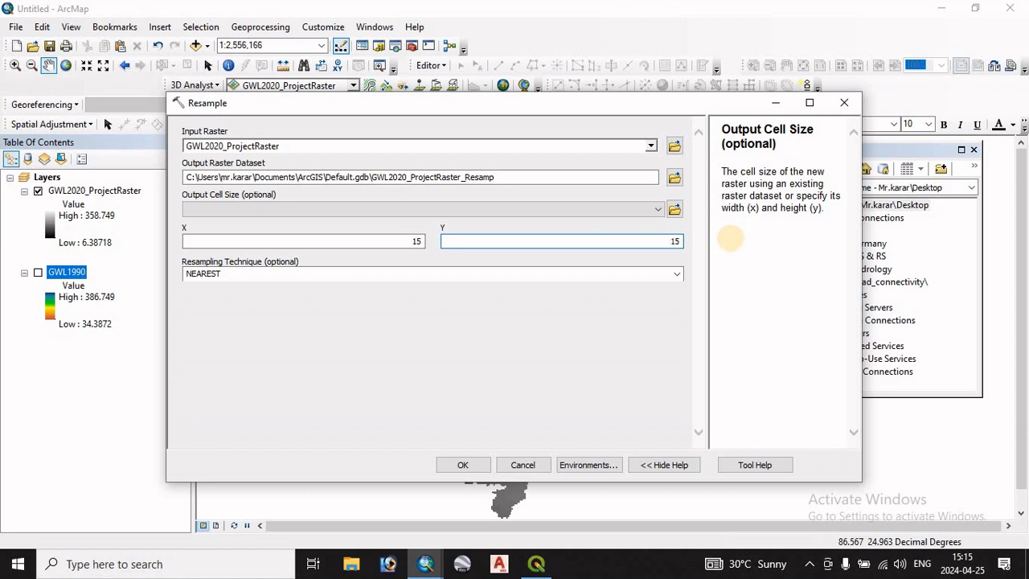
click(339, 209)
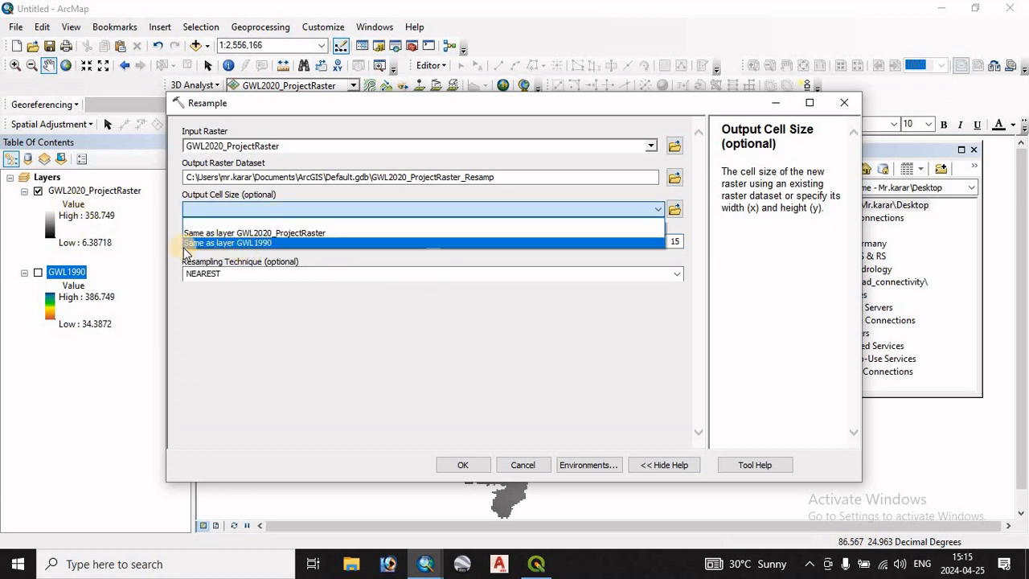
click(208, 243)
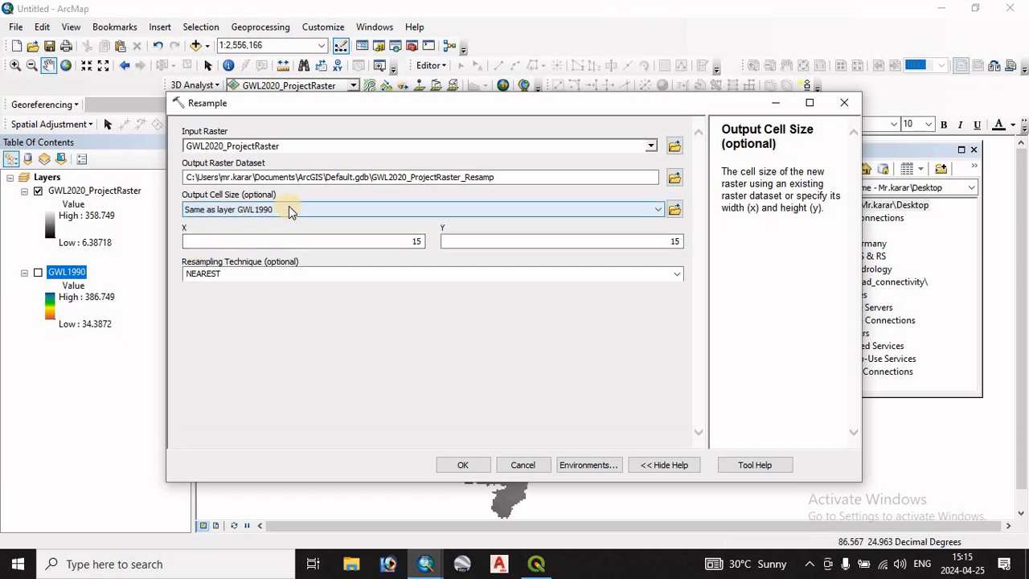
click(290, 209)
click(273, 245)
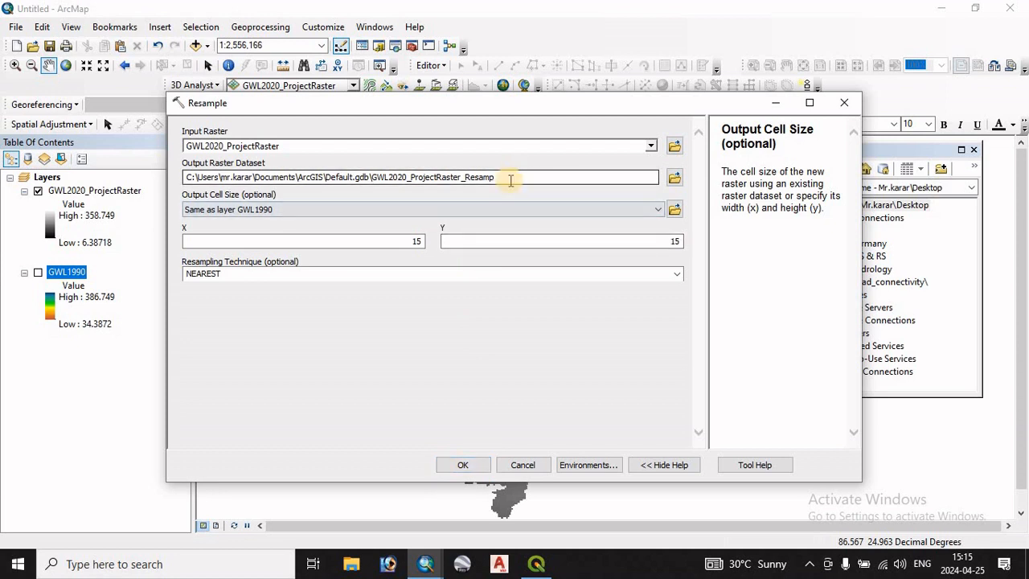
- Name the output raster GWL2020 in Default.gdb, run the resampling and close the tool search
click(507, 180)
drag(503, 180, 427, 184)
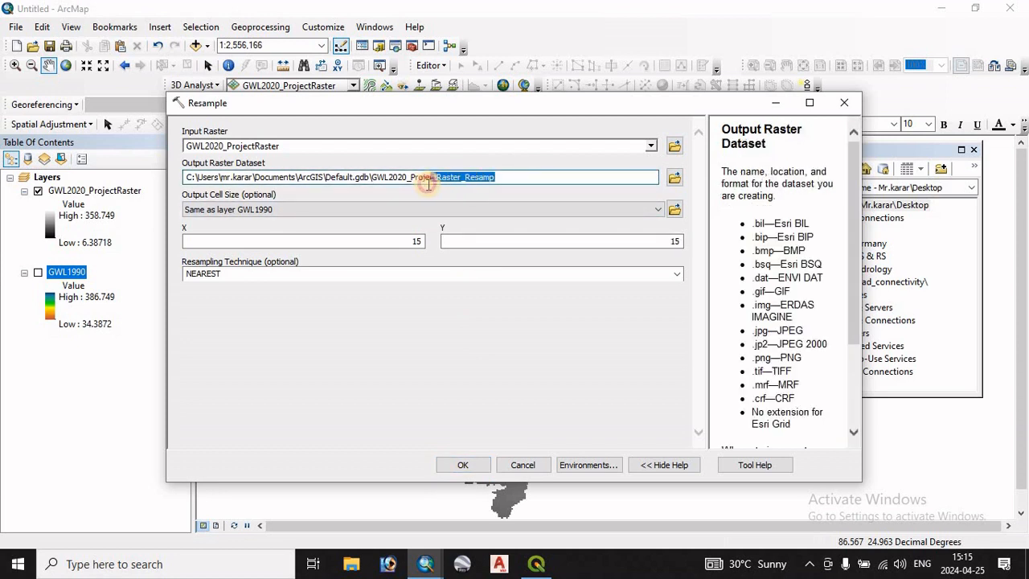
key(Delete)
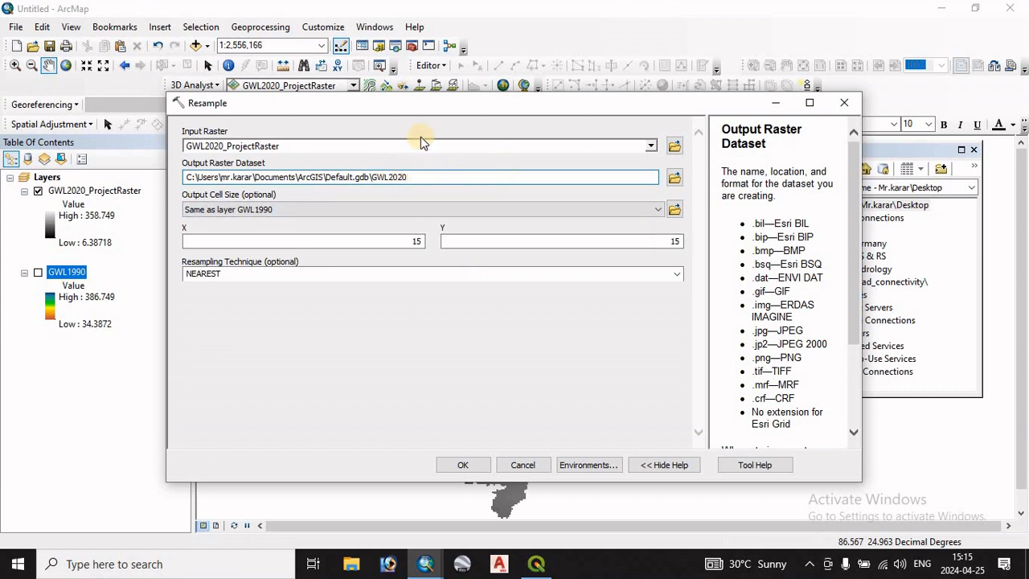
click(466, 464)
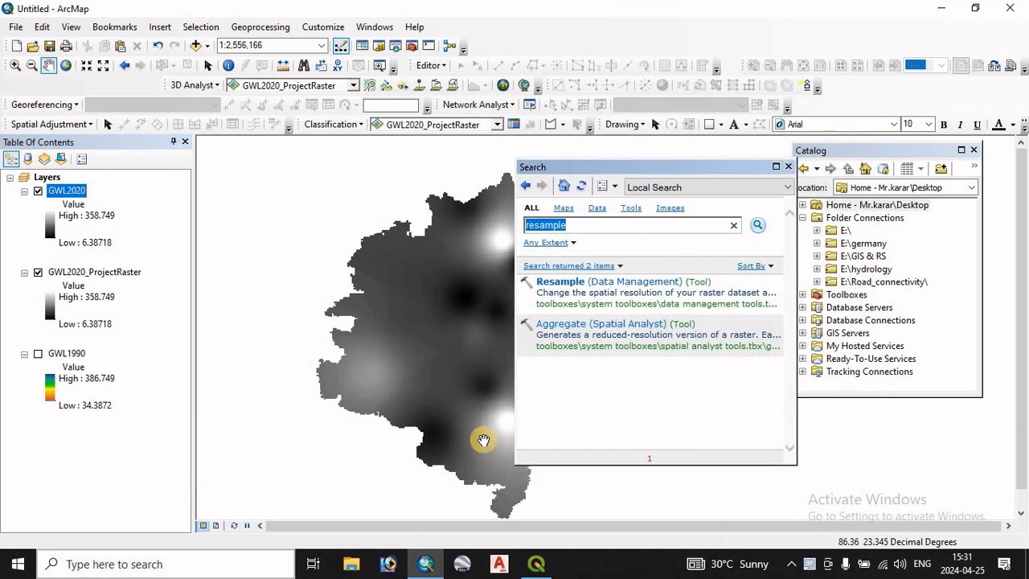
click(788, 167)
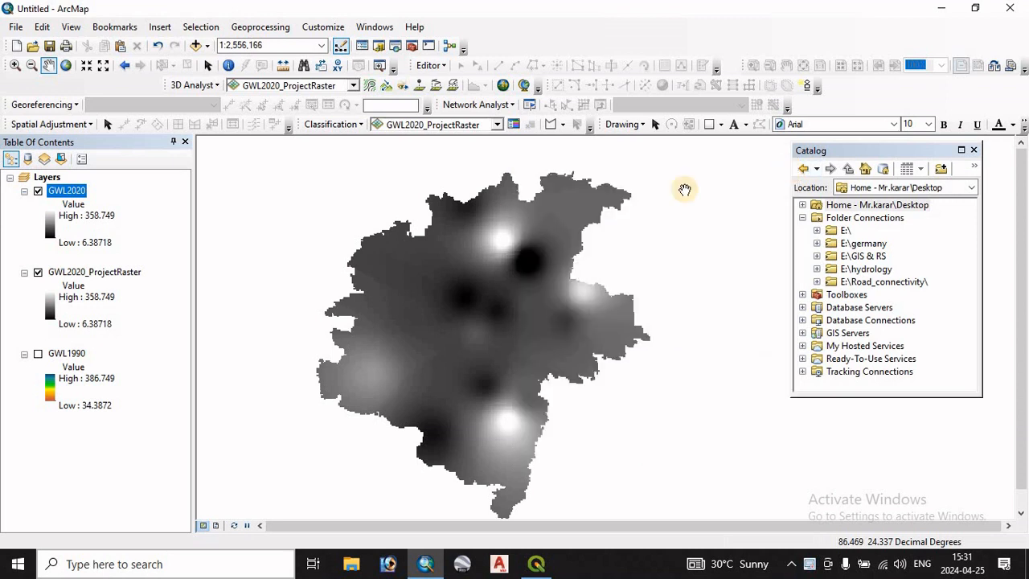
- Remove the GWL2020_ProjectRaster layer from the map and turn on the GWL1990 layer
right_click(95, 274)
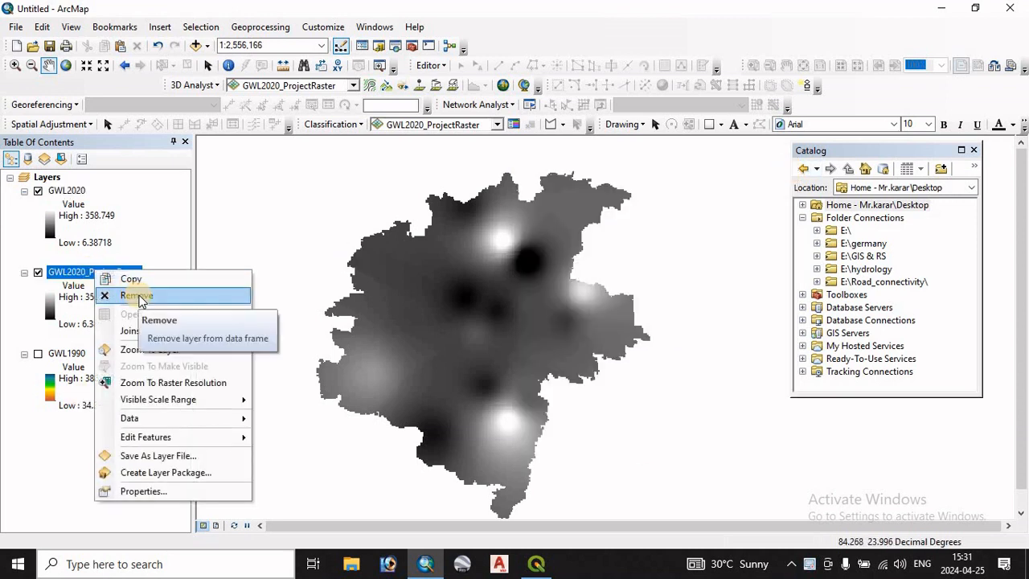
click(138, 297)
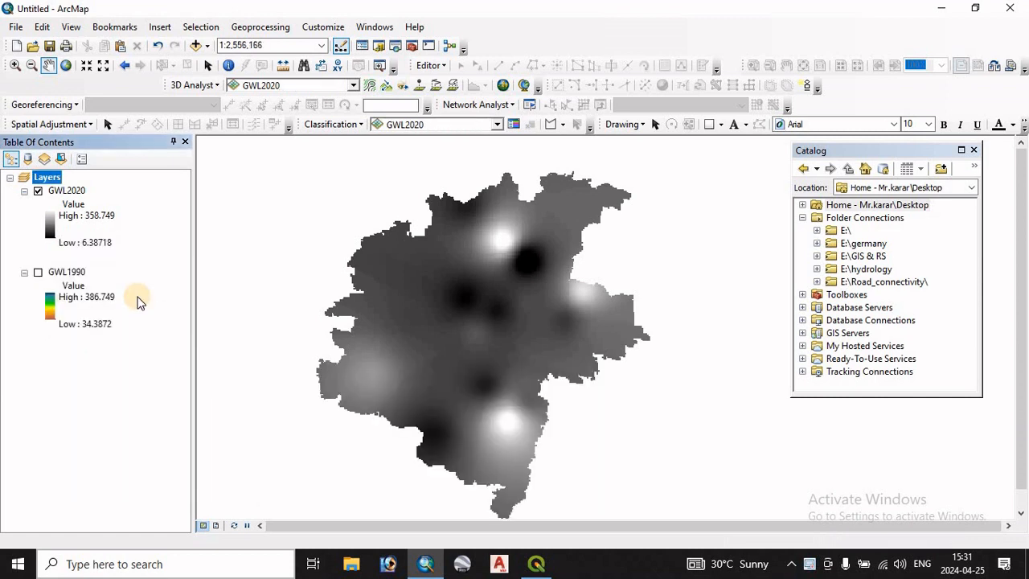
click(38, 273)
- Compare the raster information, especially the cell size, of GWL1990 and the resampled GWL2020 in their source properties
right_click(66, 271)
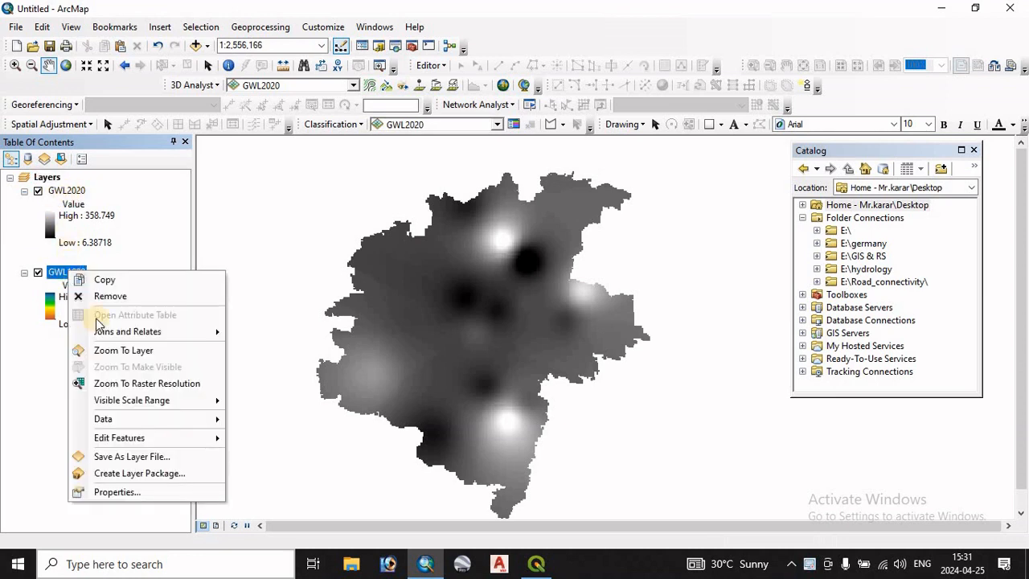
click(131, 491)
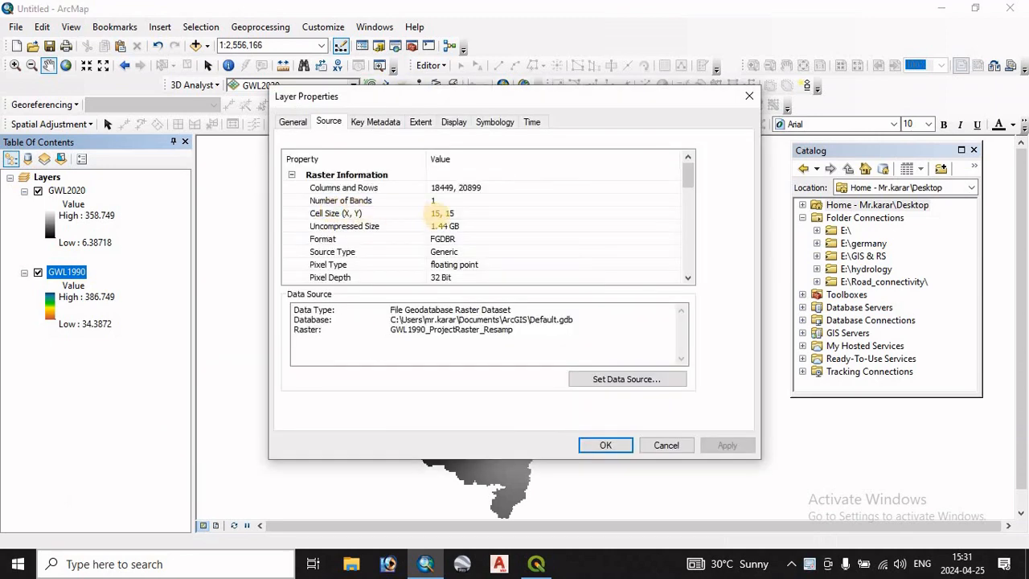
click(604, 446)
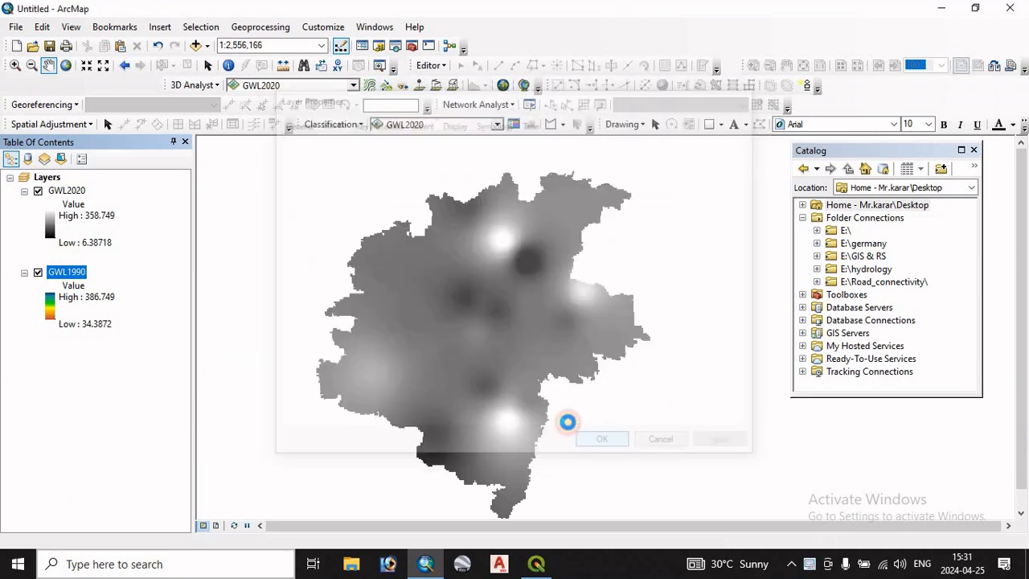
right_click(67, 191)
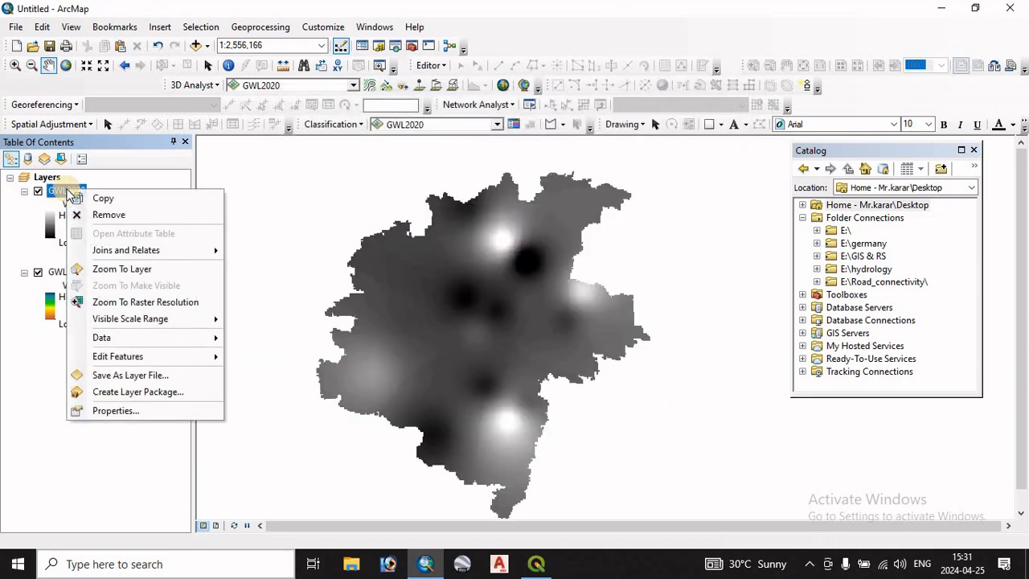
click(110, 410)
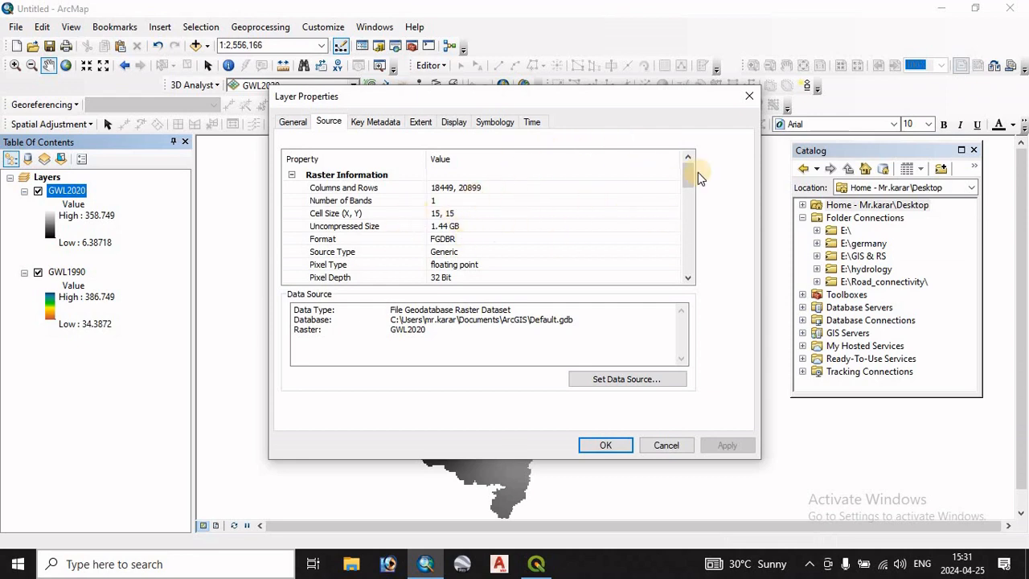
click(748, 97)
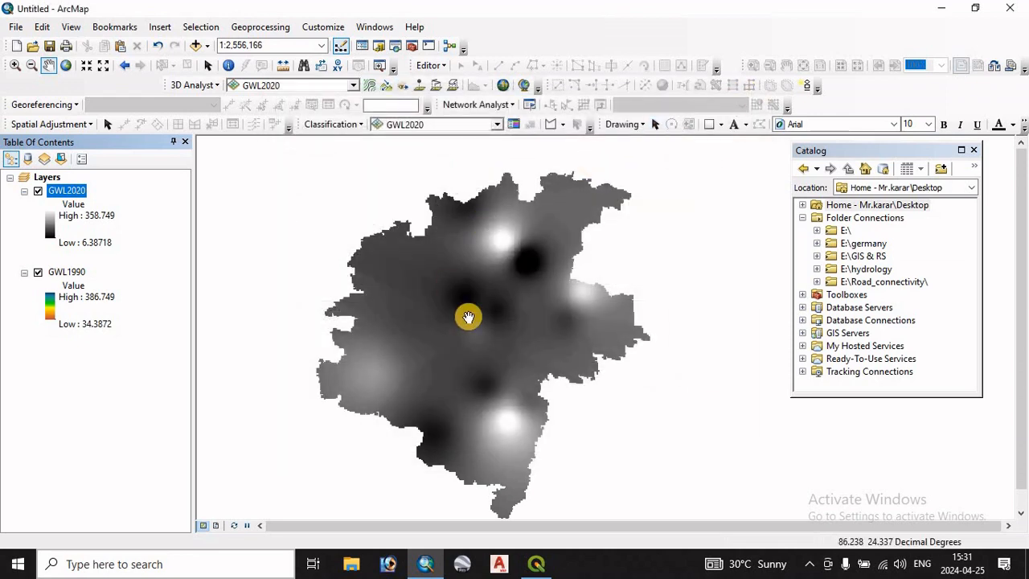